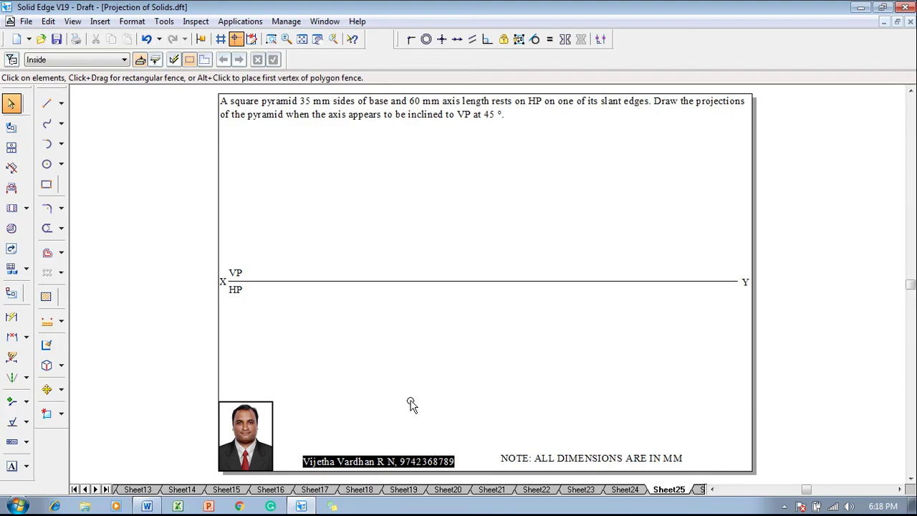
Step: Start a rectangle with a continuous 0.50 mm outline
{"action": "left_click", "coordinate": [326, 113]}
{"action": "left_click", "coordinate": [352, 198]}
{"action": "left_click", "coordinate": [45, 184]}
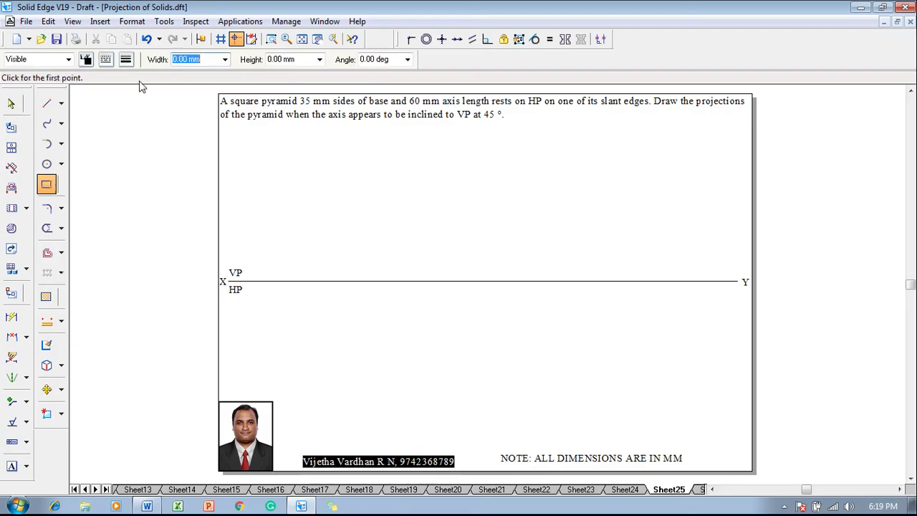
{"action": "left_click", "coordinate": [127, 60]}
{"action": "left_click", "coordinate": [132, 110]}
{"action": "left_click", "coordinate": [107, 60]}
{"action": "left_click", "coordinate": [113, 81]}
{"action": "left_click", "coordinate": [106, 61]}
{"action": "left_click", "coordinate": [126, 60]}
{"action": "left_click", "coordinate": [136, 112]}
Step: Place a 35 × 35 mm square rotated 45° below the XY line
{"action": "type", "text": "35"}
{"action": "key", "text": "Tab"}
{"action": "type", "text": "3"}
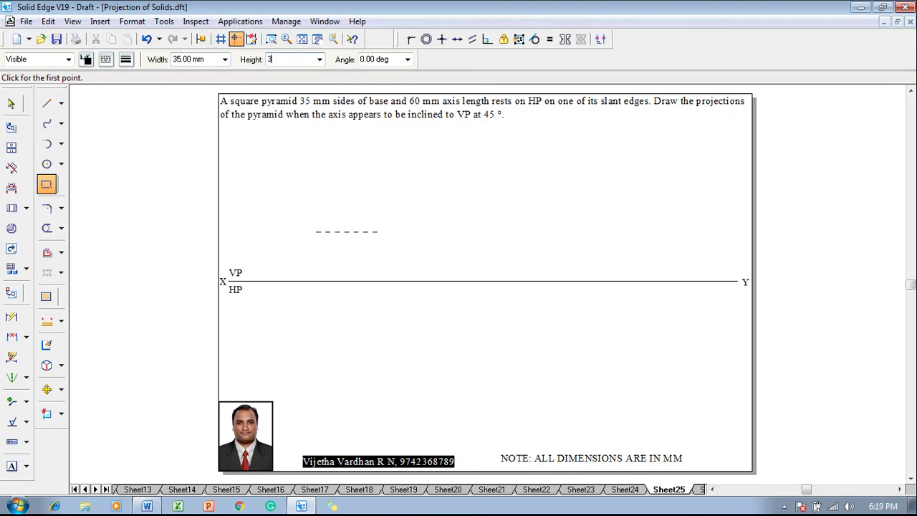
{"action": "type", "text": "5"}
{"action": "key", "text": "Tab"}
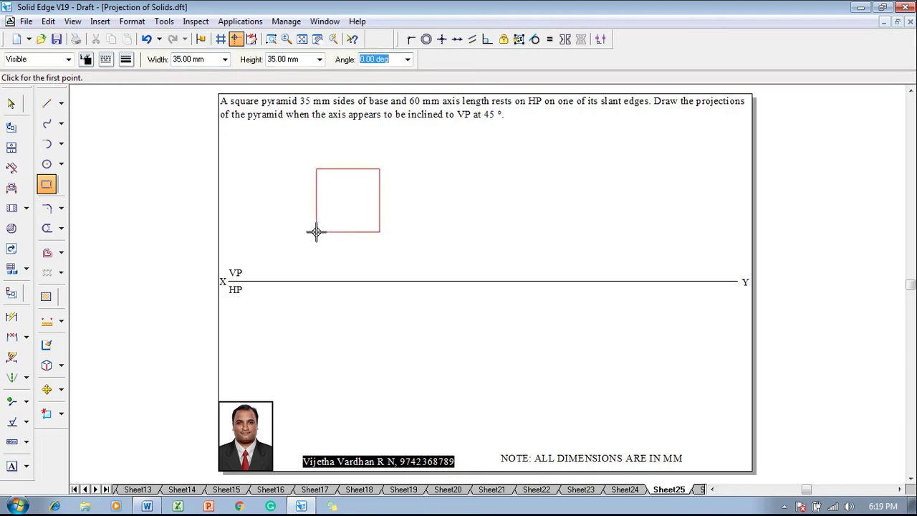
{"action": "type", "text": "45"}
{"action": "key", "text": "Tab"}
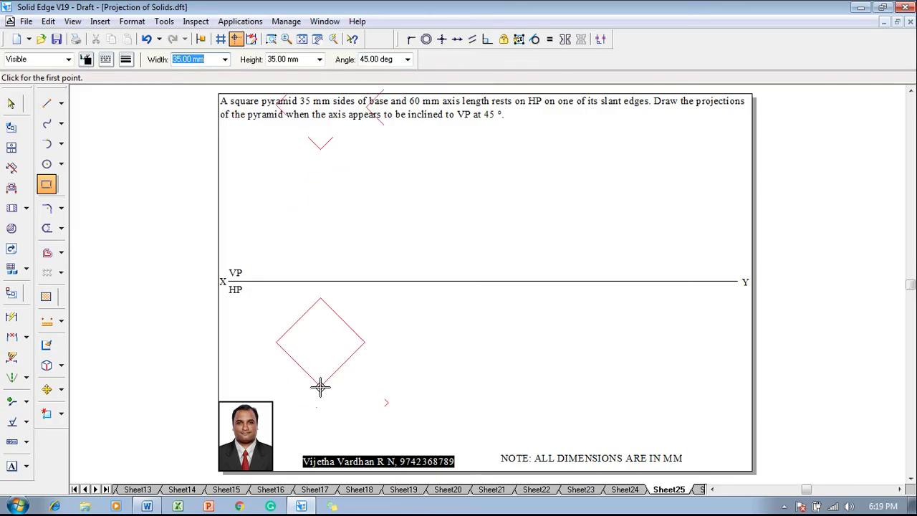
{"action": "left_click", "coordinate": [319, 391]}
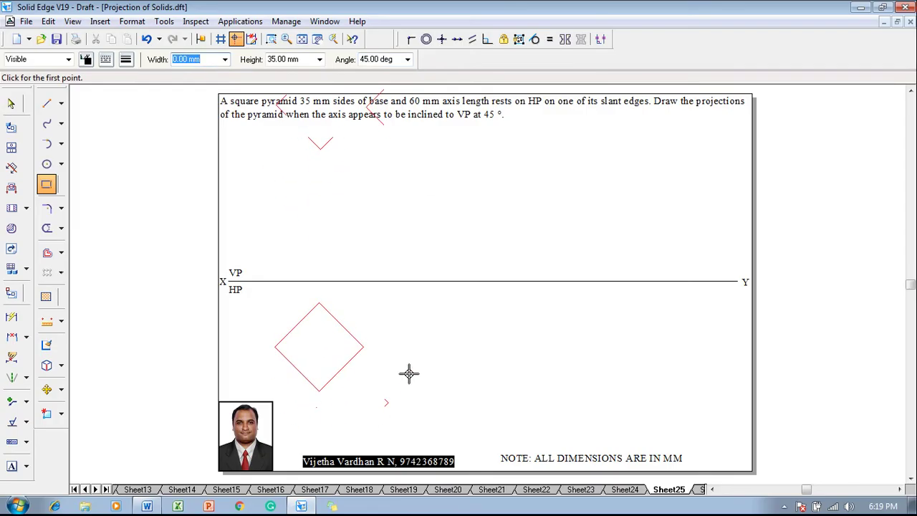
{"action": "key", "text": "Escape"}
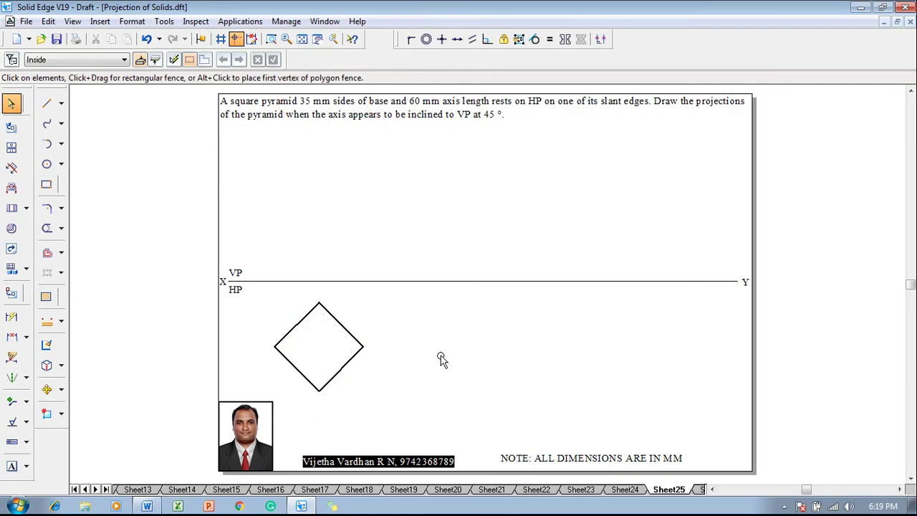
Step: Draw the square's horizontal and vertical diagonals in the top view
{"action": "left_click", "coordinate": [47, 103]}
{"action": "left_click", "coordinate": [275, 347]}
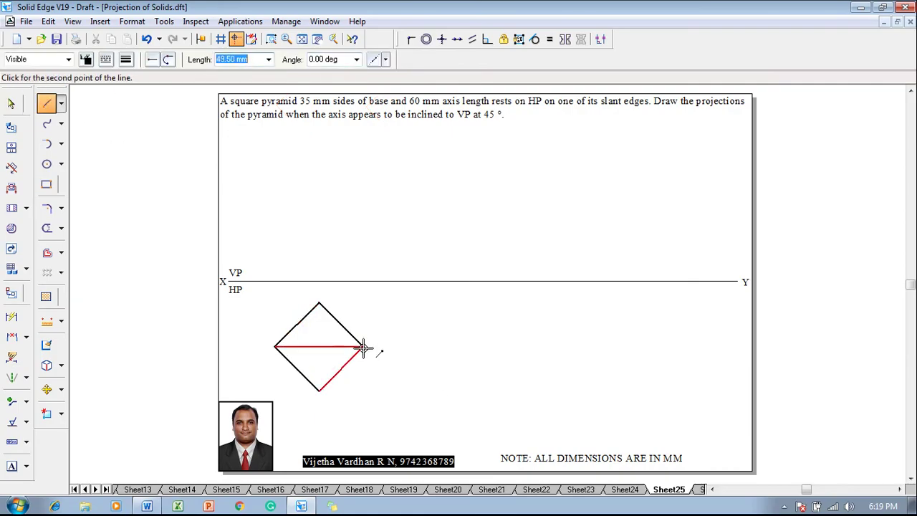
{"action": "left_click", "coordinate": [369, 348]}
{"action": "right_click", "coordinate": [344, 370]}
{"action": "left_click", "coordinate": [319, 390]}
{"action": "left_click", "coordinate": [320, 304]}
{"action": "right_click", "coordinate": [370, 311]}
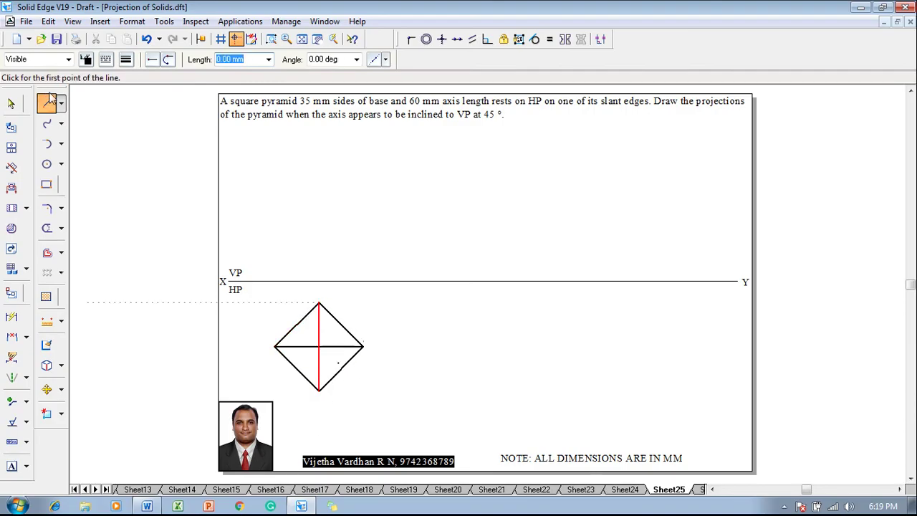
Step: Draw thin 0.18 mm projectors from the left, top and right corners up to XY
{"action": "left_click", "coordinate": [106, 59]}
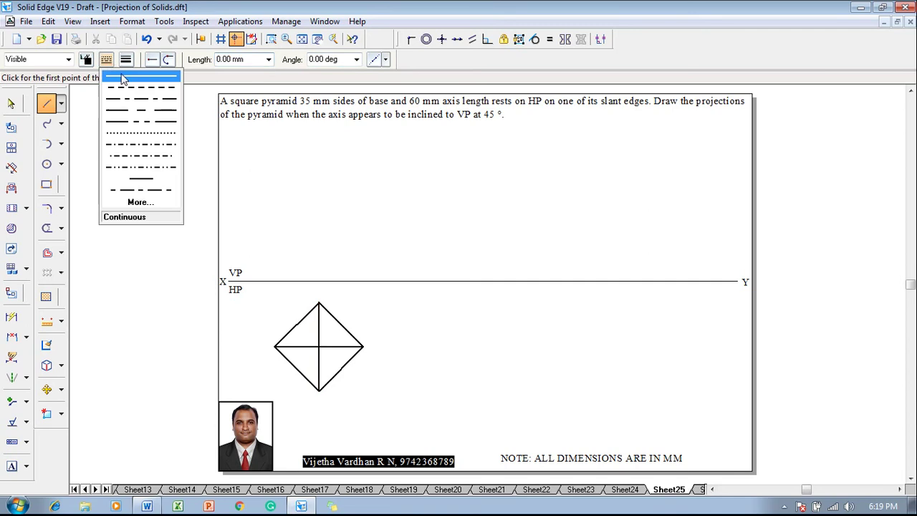
{"action": "left_click", "coordinate": [126, 59]}
{"action": "left_click", "coordinate": [130, 84]}
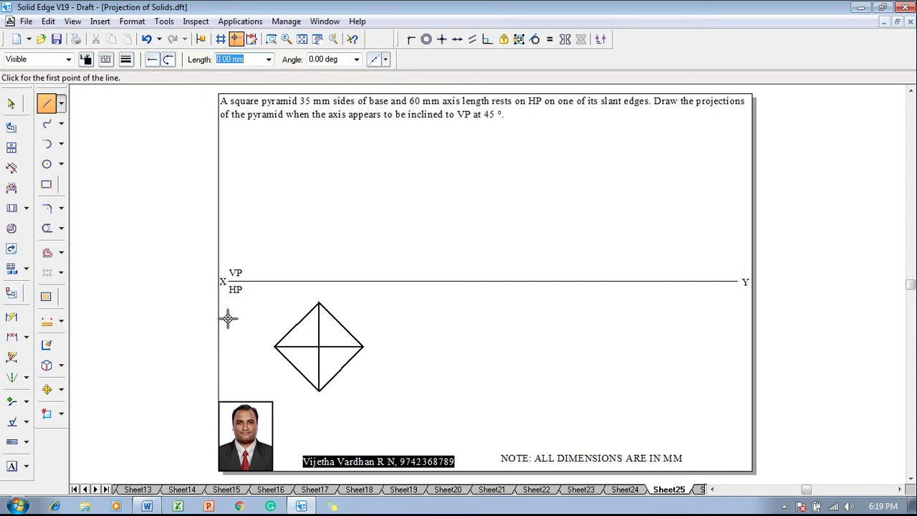
{"action": "left_click", "coordinate": [274, 346]}
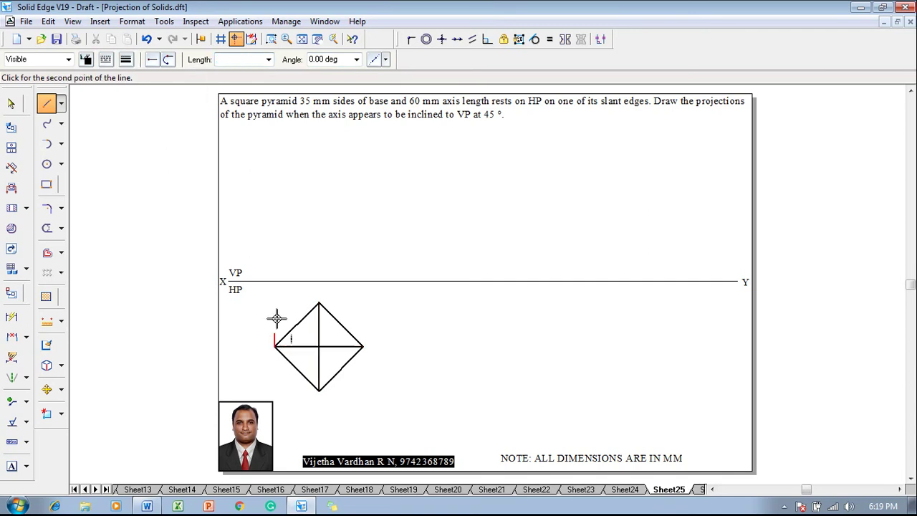
{"action": "left_click", "coordinate": [274, 282]}
{"action": "key", "text": "Escape"}
{"action": "left_click", "coordinate": [319, 305]}
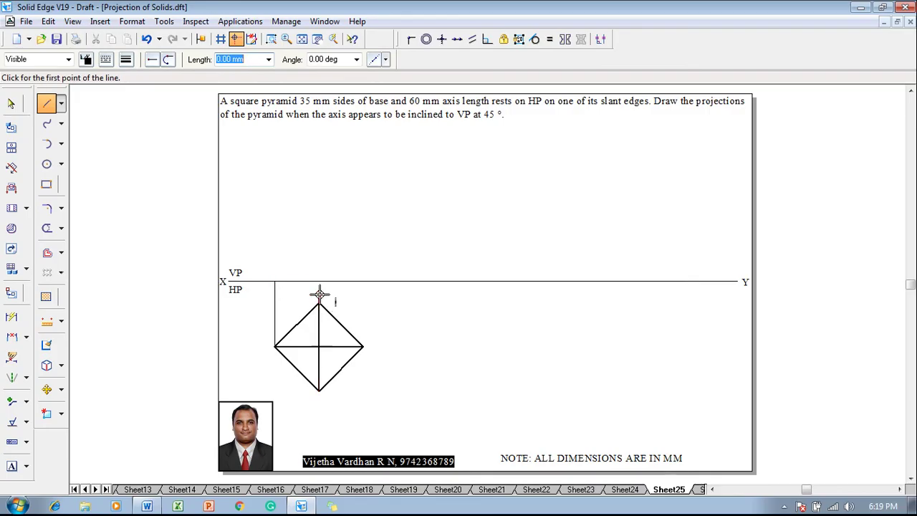
{"action": "left_click", "coordinate": [319, 282]}
{"action": "key", "text": "Escape"}
{"action": "left_click", "coordinate": [364, 346]}
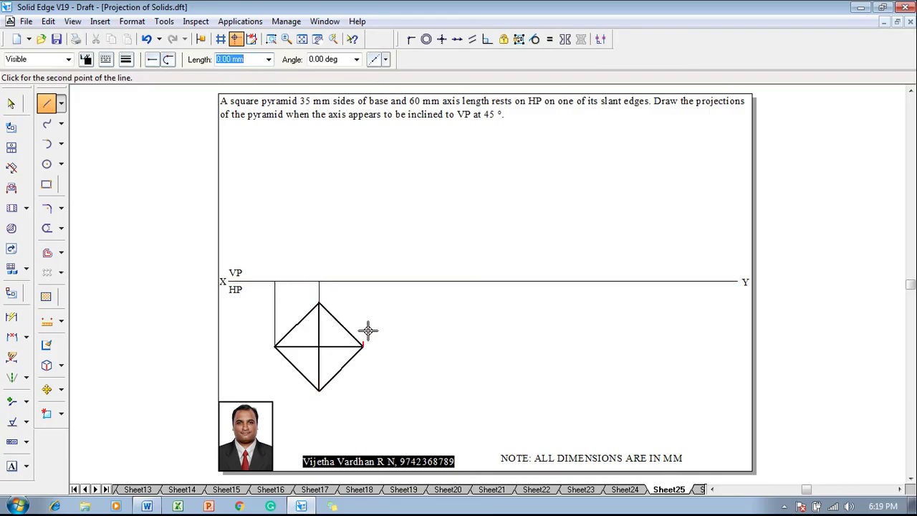
{"action": "left_click", "coordinate": [364, 281]}
{"action": "key", "text": "Escape"}
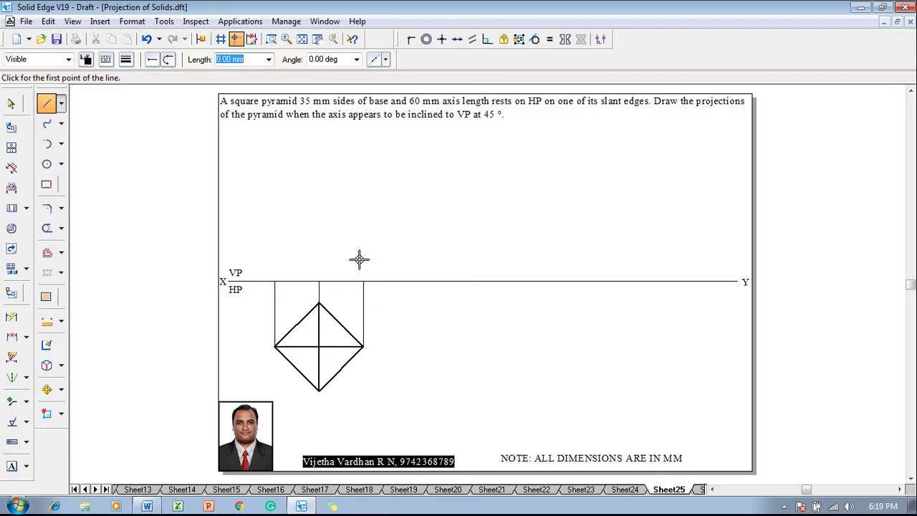
Step: Draw the 60 mm axis and a 1.00 mm triangle from the apex to the XY base points
{"action": "left_click", "coordinate": [319, 282]}
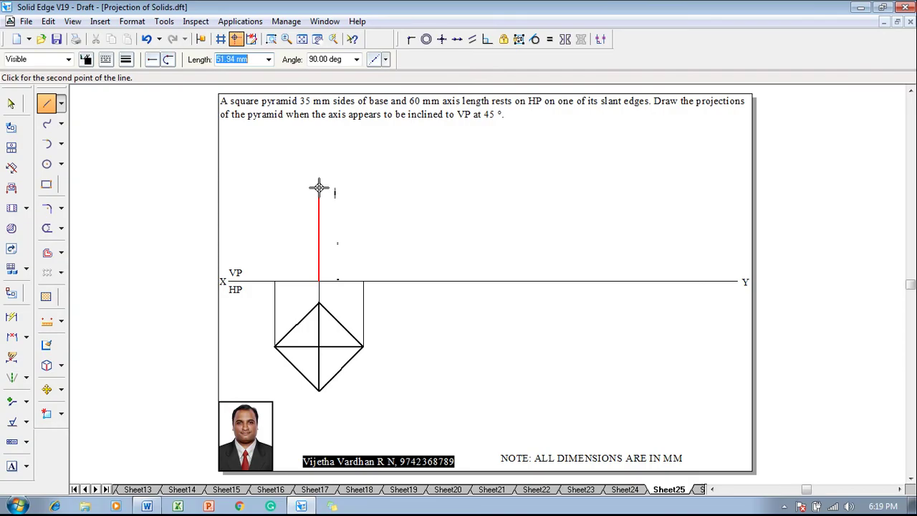
{"action": "type", "text": "60"}
{"action": "key", "text": "Return"}
{"action": "left_click", "coordinate": [319, 186]}
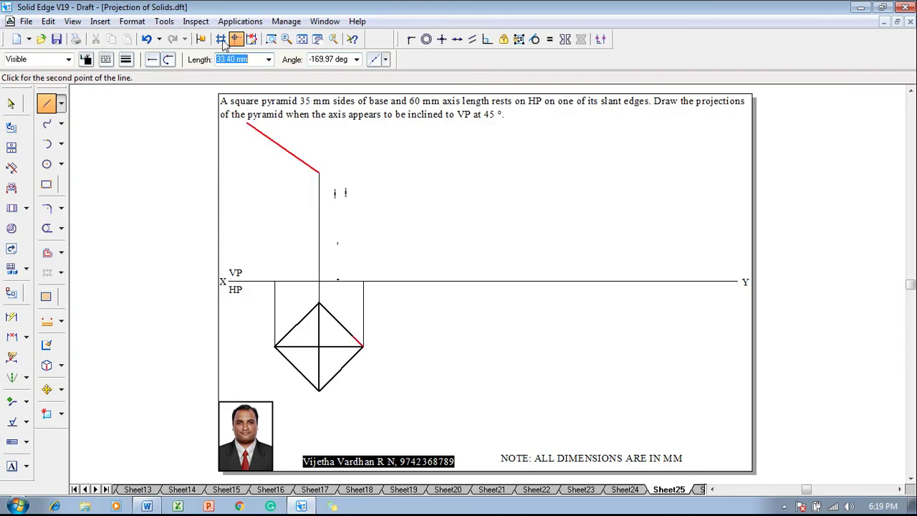
{"action": "left_click", "coordinate": [127, 60]}
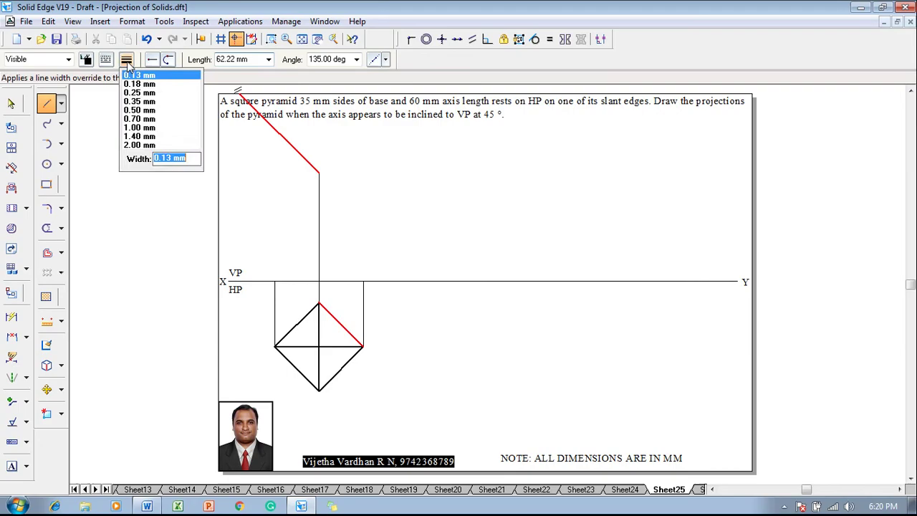
{"action": "left_click", "coordinate": [135, 119]}
{"action": "left_click", "coordinate": [274, 282]}
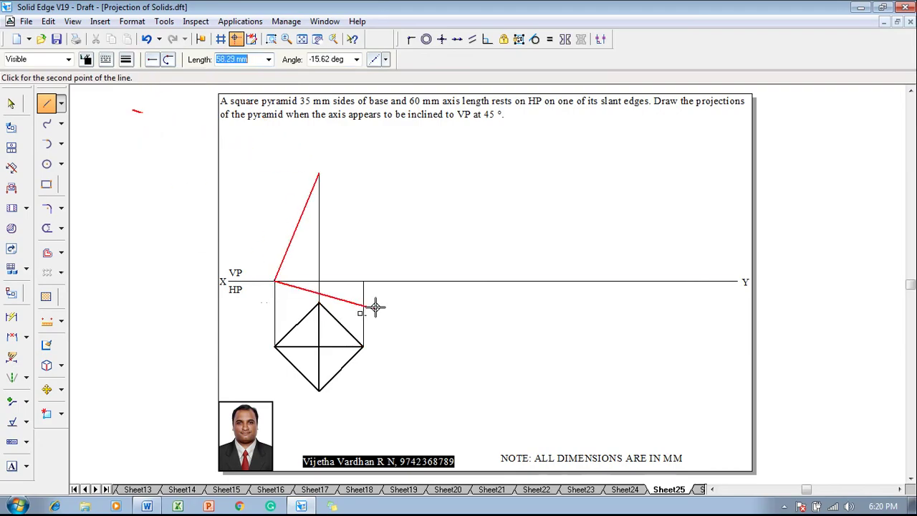
{"action": "left_click", "coordinate": [364, 282]}
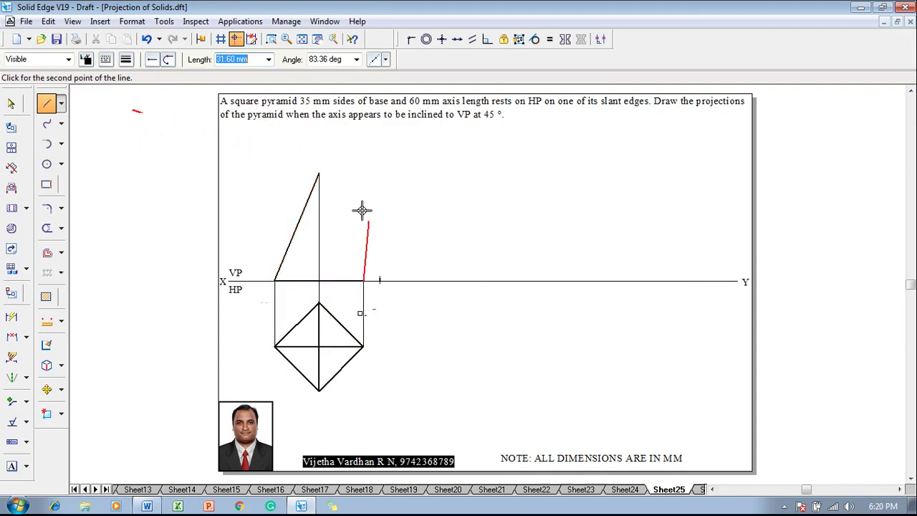
{"action": "left_click", "coordinate": [319, 174]}
{"action": "right_click", "coordinate": [317, 278]}
{"action": "key", "text": "Escape"}
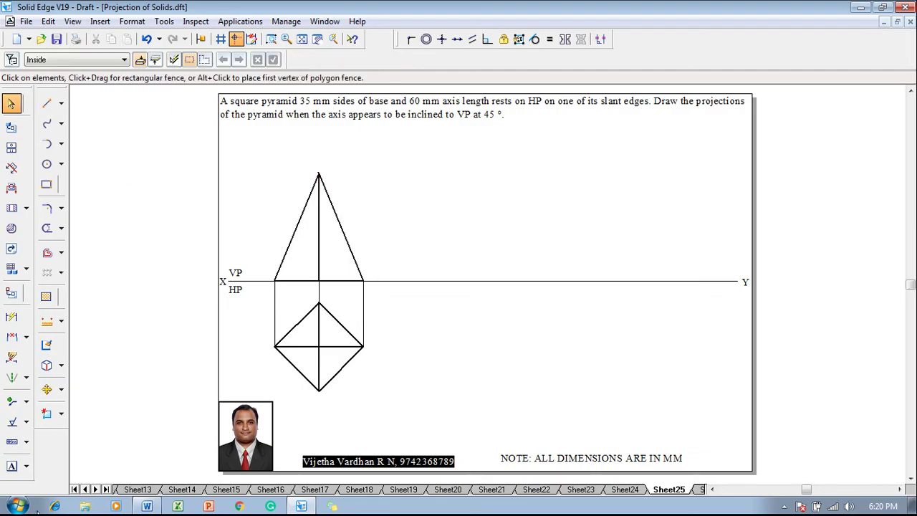
Step: Dimension the front-view axis as 60 and the lower-left top-view base edge as 35
{"action": "left_click", "coordinate": [12, 317]}
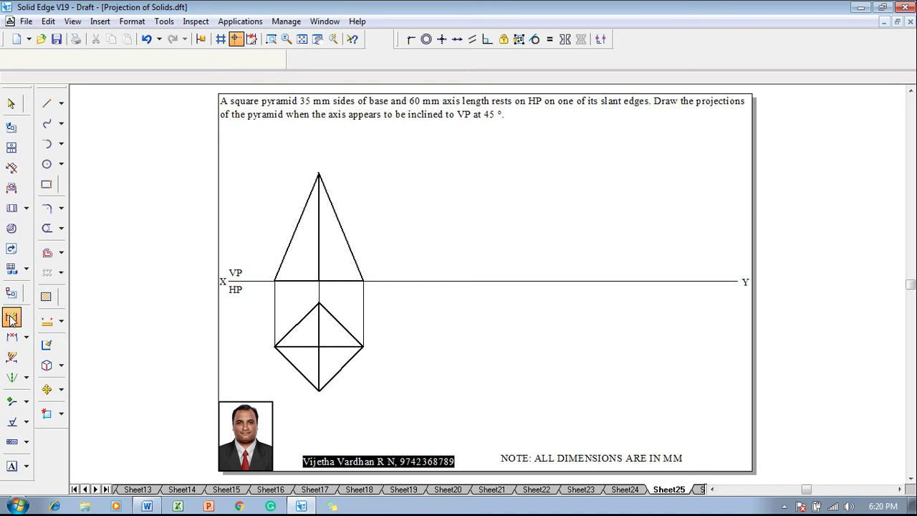
{"action": "left_click", "coordinate": [317, 241]}
{"action": "left_click", "coordinate": [245, 233]}
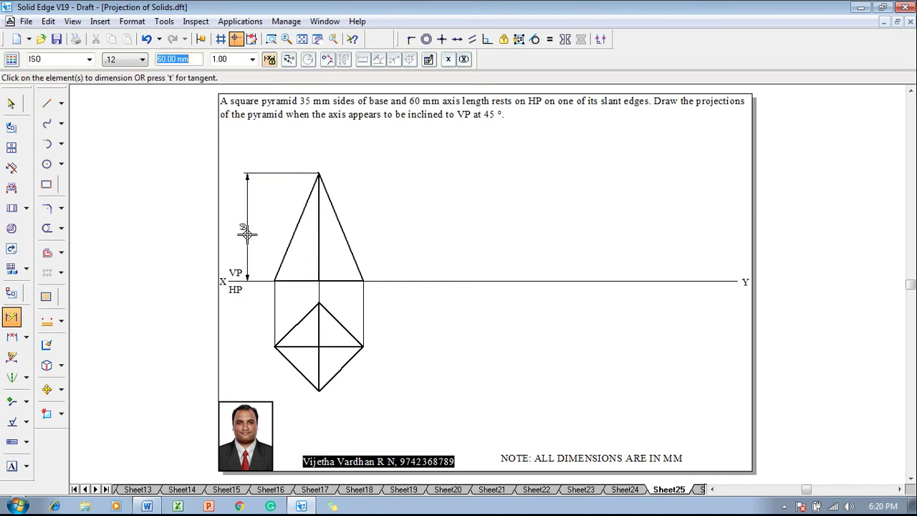
{"action": "left_click", "coordinate": [292, 367]}
{"action": "left_click", "coordinate": [278, 378]}
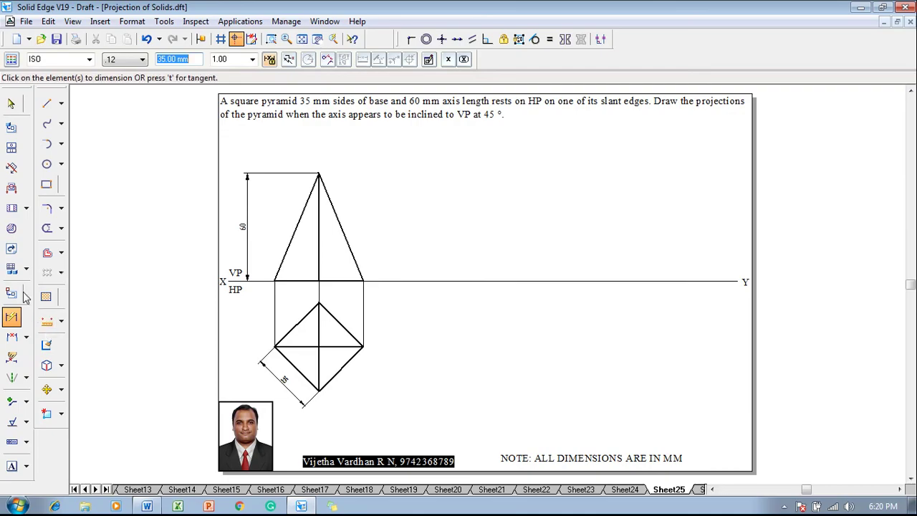
{"action": "left_click", "coordinate": [11, 467]}
Step: Label the top-view square's corners a, b, c and d
{"action": "left_click", "coordinate": [262, 335]}
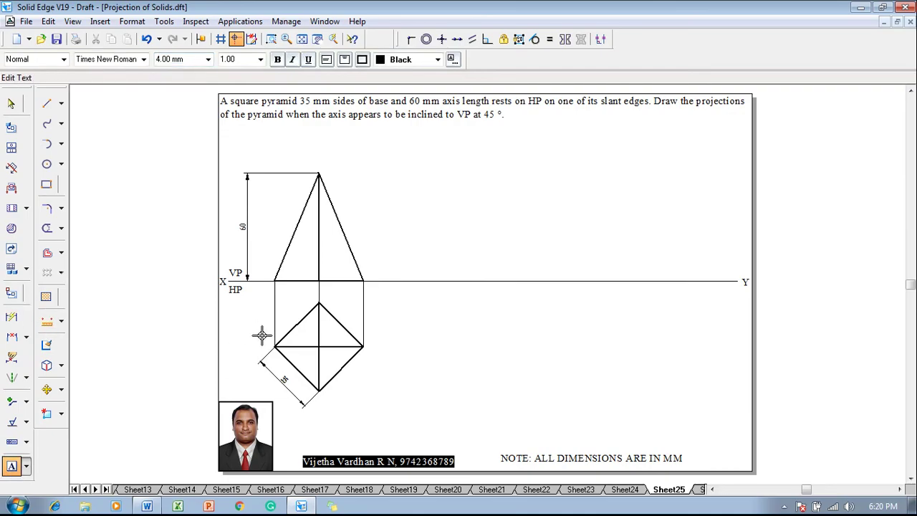
{"action": "type", "text": "a"}
{"action": "left_click", "coordinate": [323, 402]}
{"action": "type", "text": "b"}
{"action": "left_click", "coordinate": [364, 358]}
{"action": "type", "text": "c"}
{"action": "left_click", "coordinate": [326, 292]}
{"action": "type", "text": "d"}
Step: Label the front-view base points ending with c', and the apex o'
{"action": "left_click", "coordinate": [262, 271]}
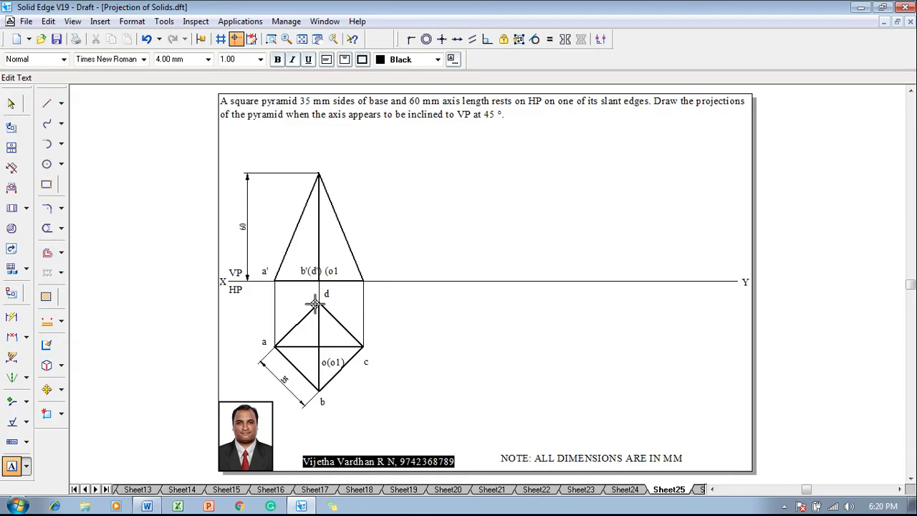
{"action": "type", "text": ") c'"}
{"action": "left_click", "coordinate": [313, 156]}
{"action": "left_click", "coordinate": [313, 156]}
{"action": "type", "text": "o'"}
{"action": "key", "text": "Escape"}
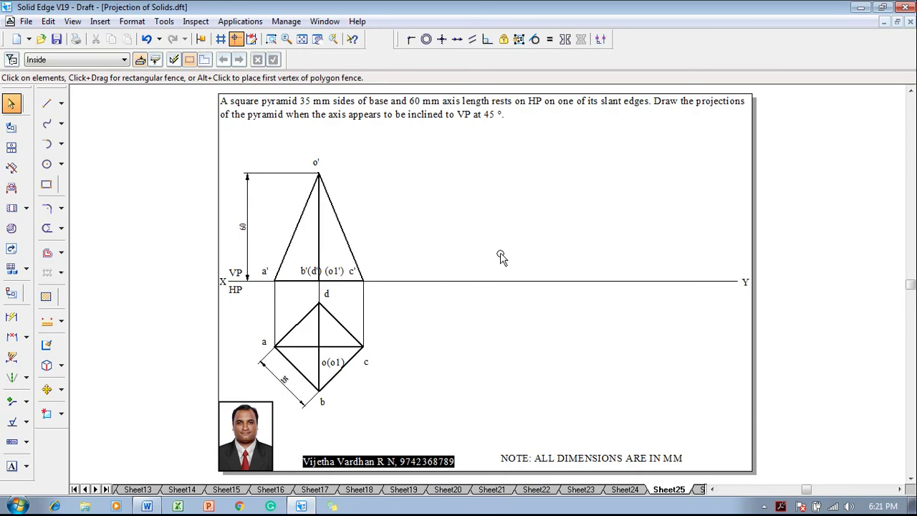
Step: Copy the selected front view from corner c' to a point further right along XY
{"action": "left_click", "coordinate": [594, 108]}
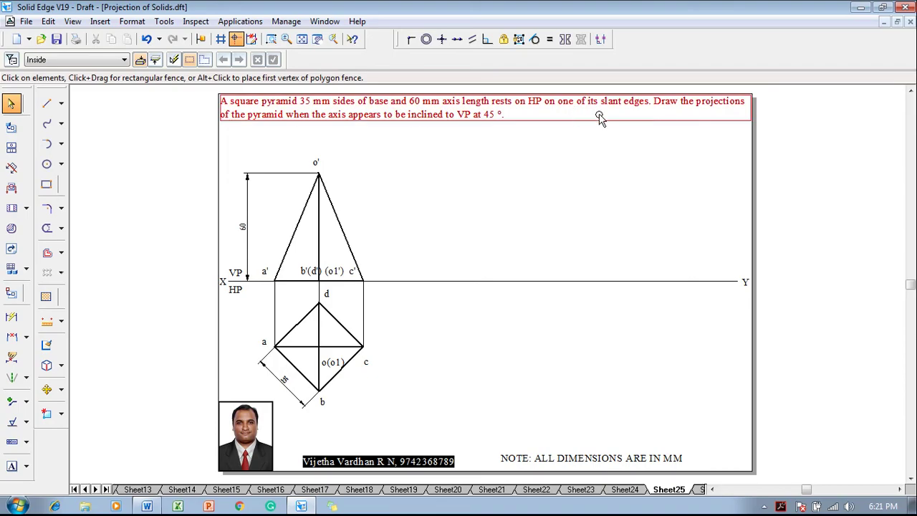
{"action": "left_click_drag", "start_coordinate": [377, 298], "coordinate": [258, 141]}
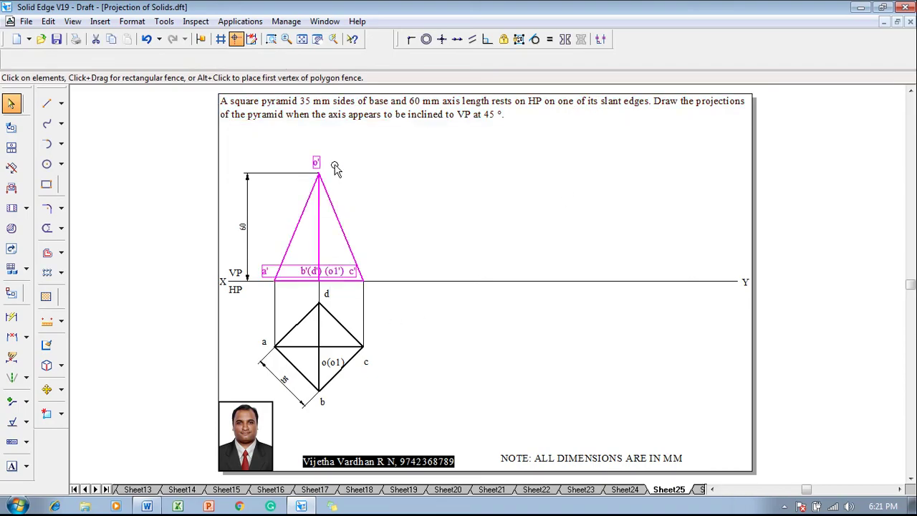
{"action": "left_click", "coordinate": [47, 390]}
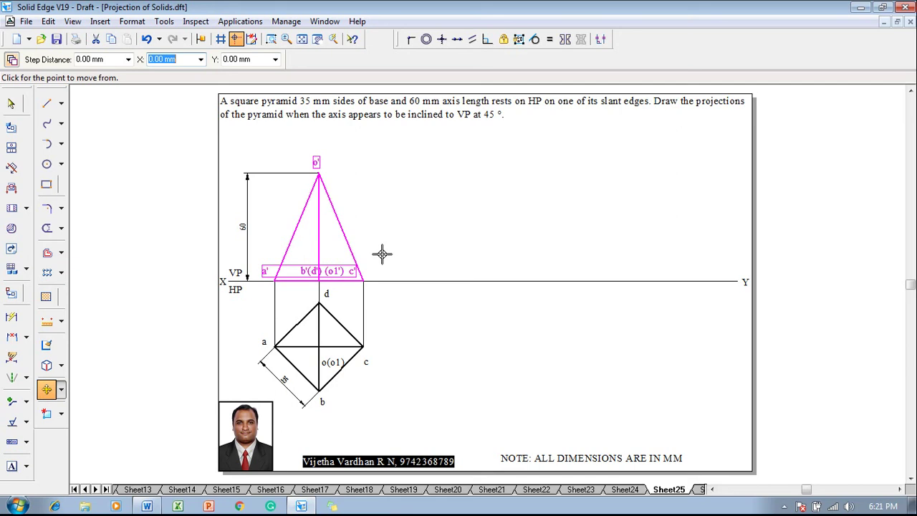
{"action": "left_click", "coordinate": [363, 278]}
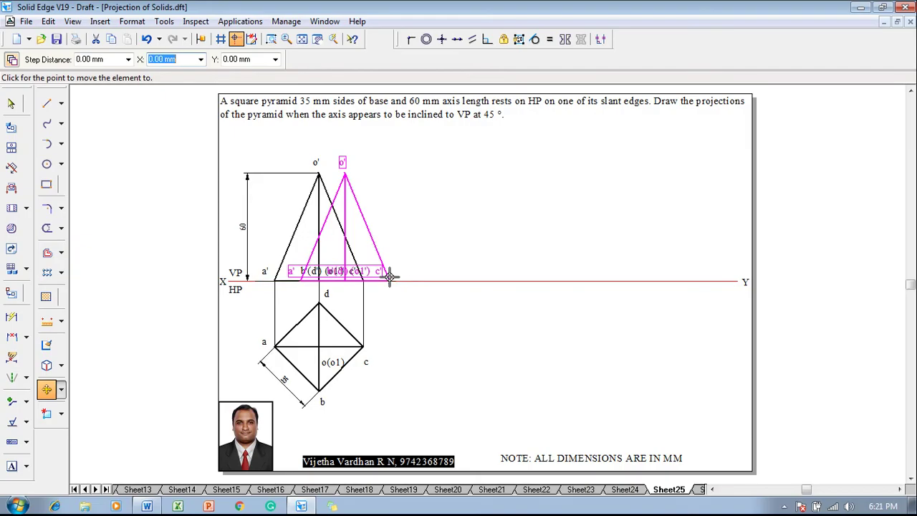
{"action": "left_click", "coordinate": [389, 278]}
{"action": "left_click", "coordinate": [62, 389]}
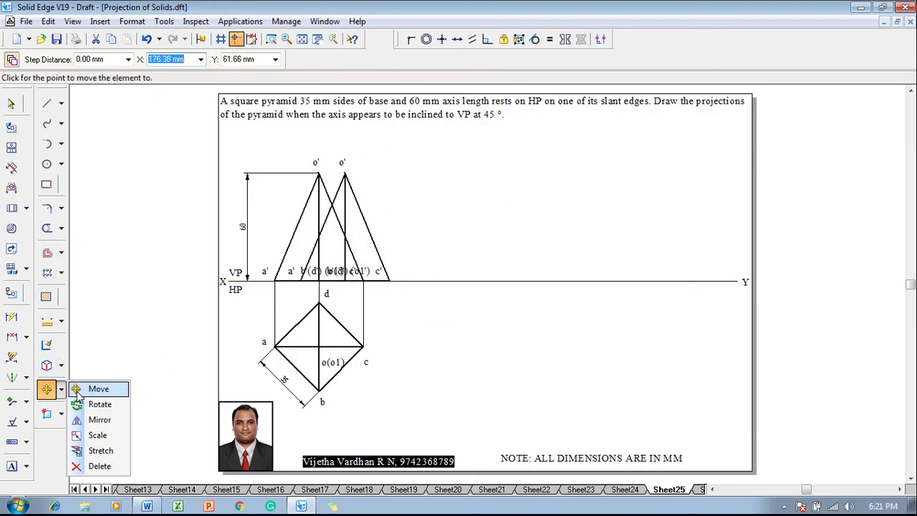
{"action": "left_click", "coordinate": [100, 405]}
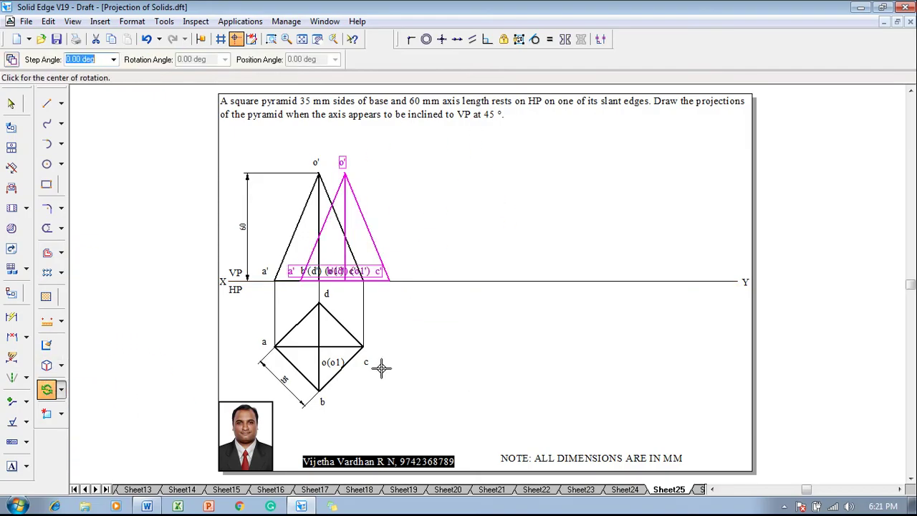
Step: Rotate the copy about its right base corner so apex o' swings down onto XY
{"action": "left_click", "coordinate": [390, 281]}
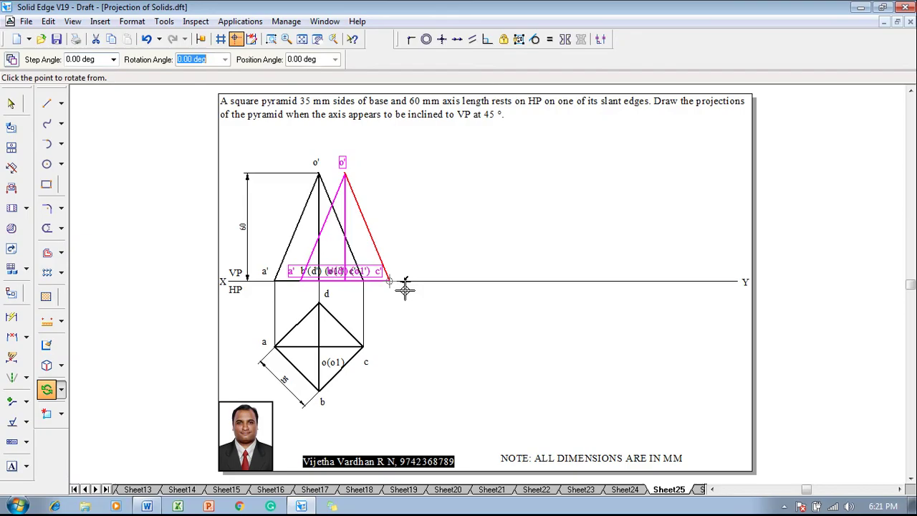
{"action": "left_click", "coordinate": [344, 171]}
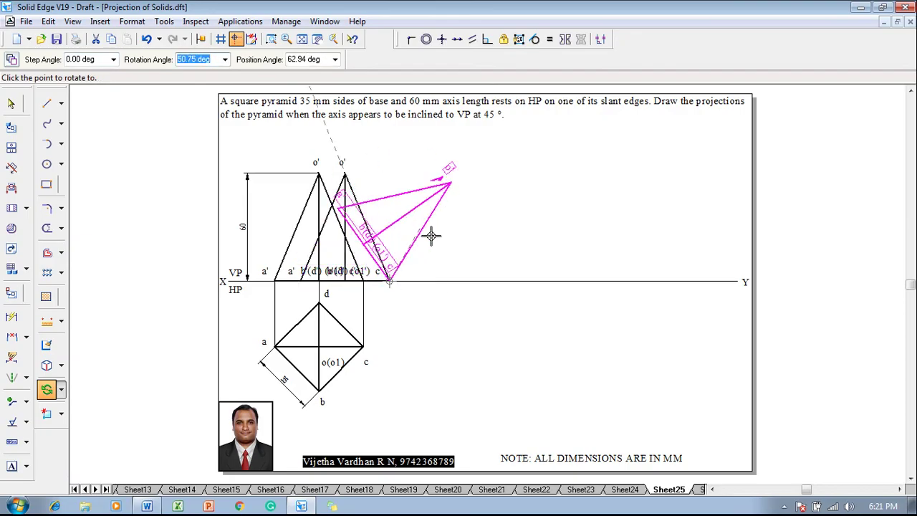
{"action": "left_click", "coordinate": [478, 282]}
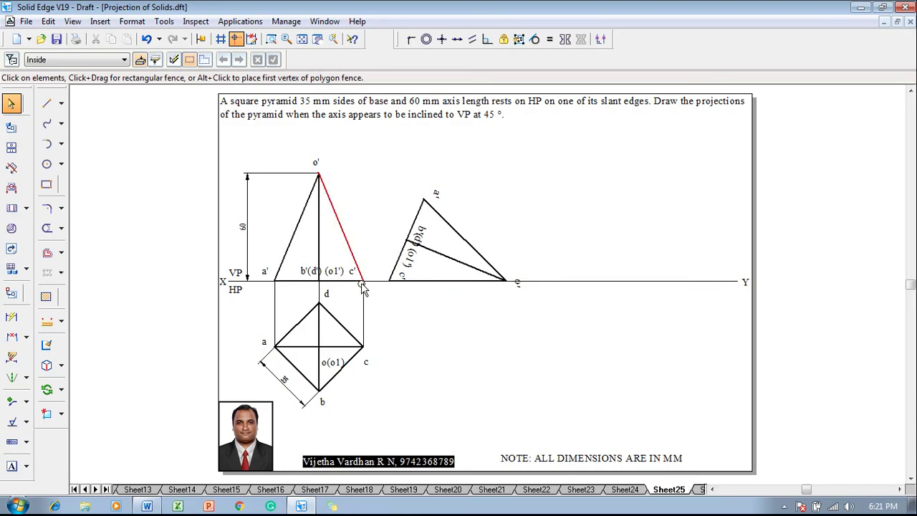
{"action": "left_click", "coordinate": [516, 282]}
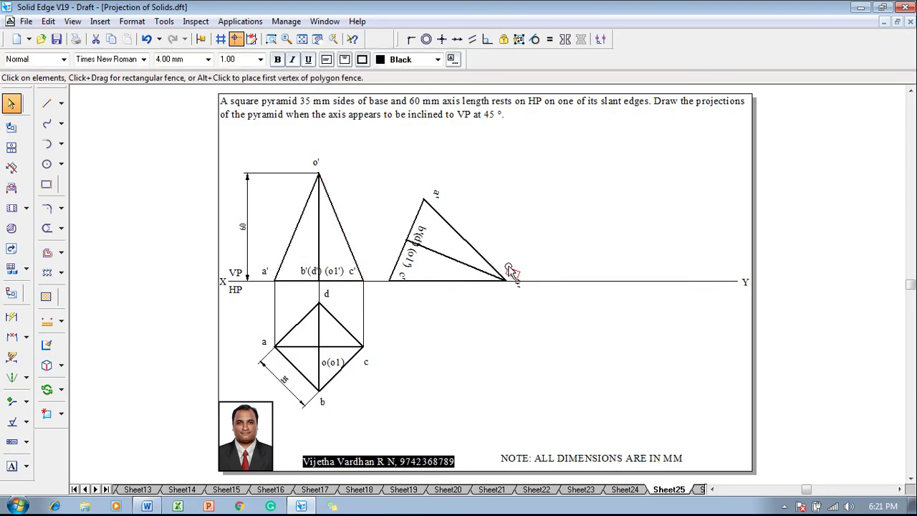
{"action": "left_click", "coordinate": [514, 323]}
Step: Drop 0.13 mm vertical projectors from o', a' and c' of the tilted view below XY
{"action": "left_click", "coordinate": [46, 103]}
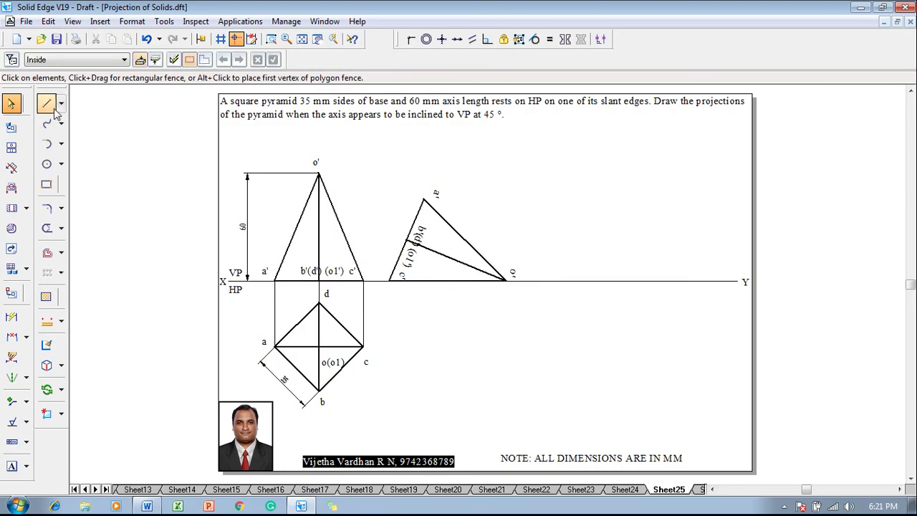
{"action": "left_click", "coordinate": [126, 59]}
{"action": "left_click", "coordinate": [131, 75]}
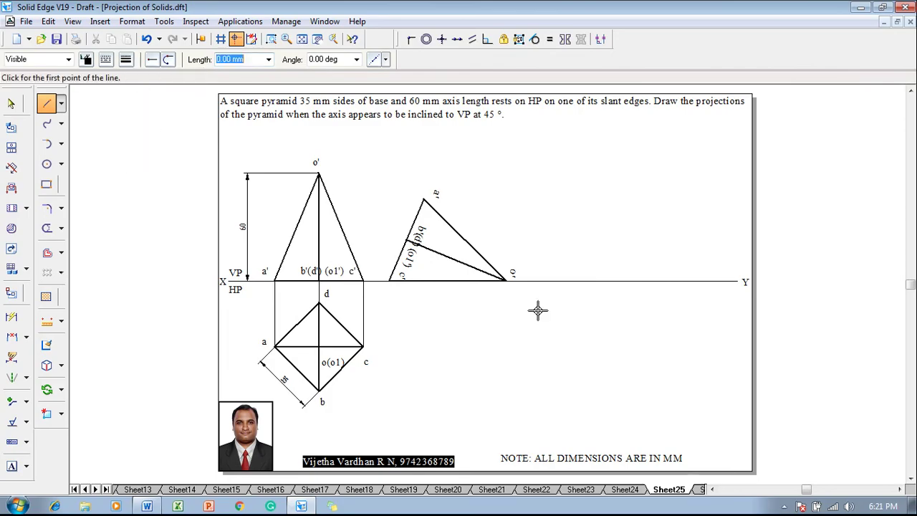
{"action": "left_click", "coordinate": [506, 280]}
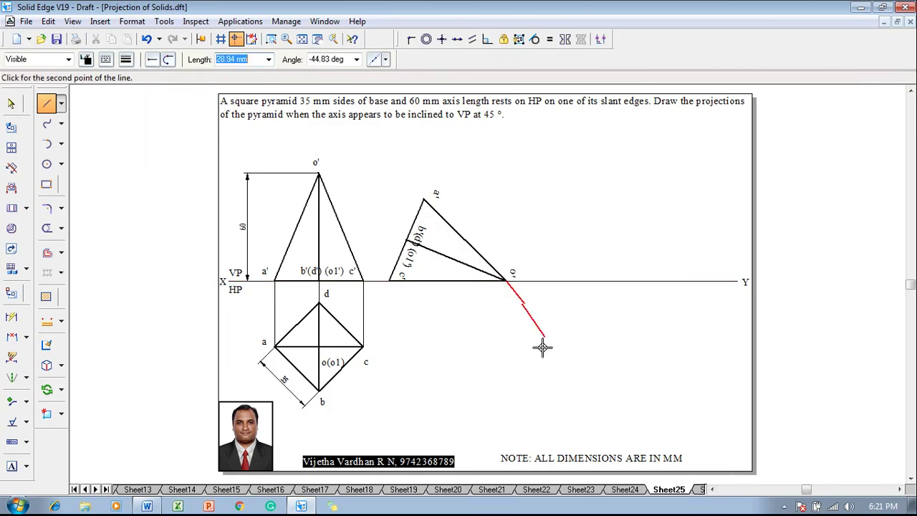
{"action": "left_click", "coordinate": [506, 347]}
{"action": "left_click", "coordinate": [427, 347]}
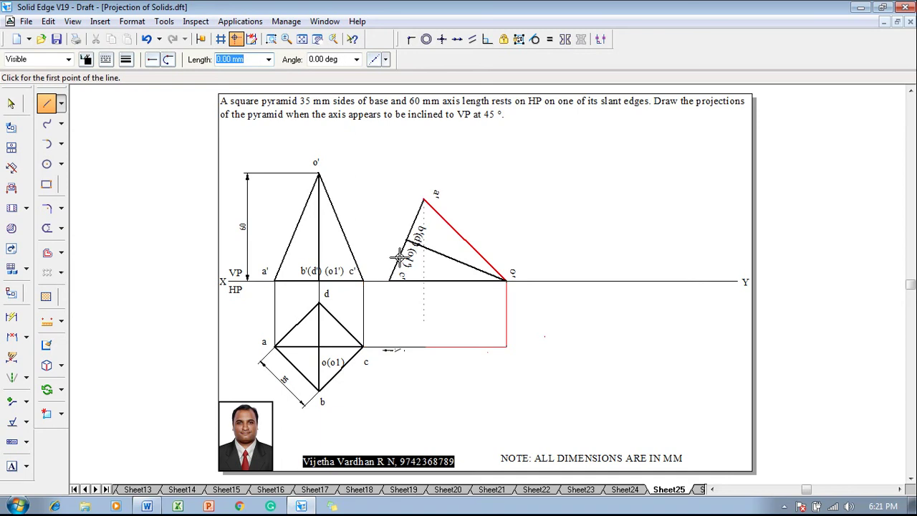
{"action": "left_click", "coordinate": [423, 200]}
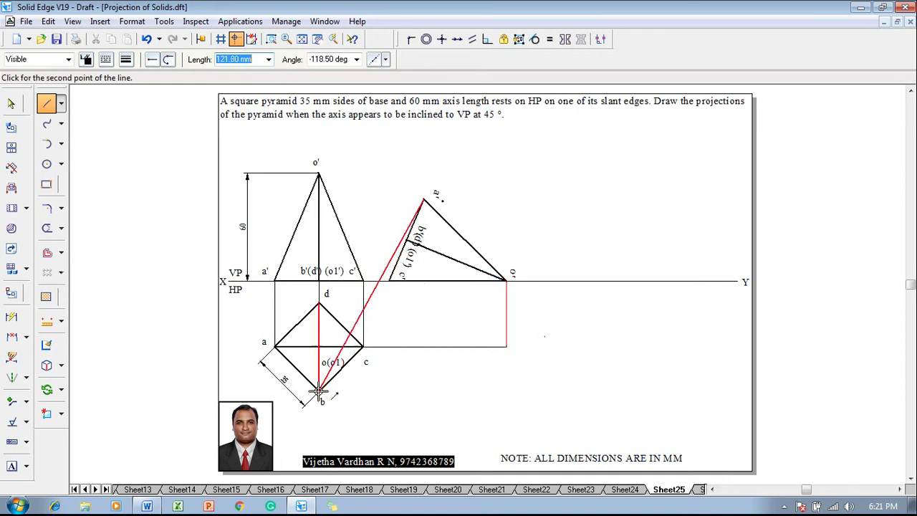
{"action": "left_click", "coordinate": [423, 347]}
{"action": "left_click", "coordinate": [389, 281]}
{"action": "left_click", "coordinate": [390, 347]}
{"action": "right_click", "coordinate": [416, 317]}
Step: Draw horizontal projectors at 0° from top-view corners b and d across to the new view
{"action": "left_click", "coordinate": [407, 241]}
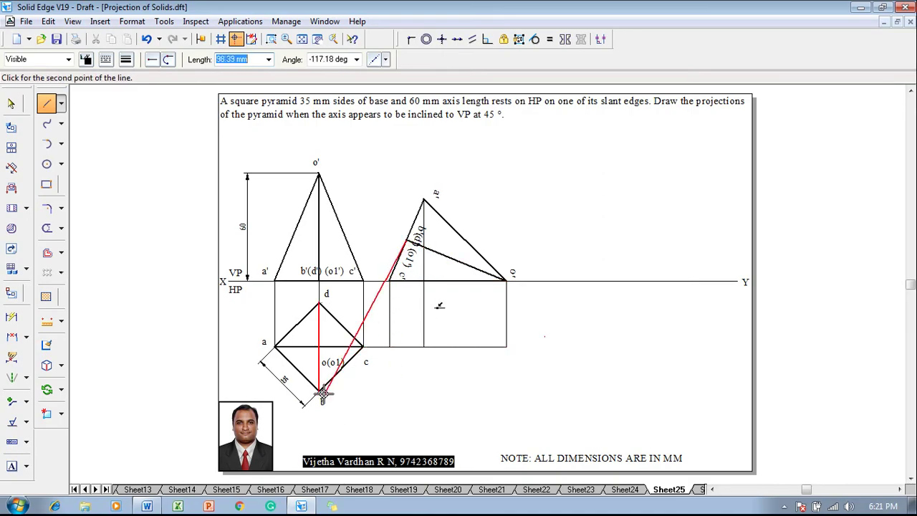
{"action": "left_click", "coordinate": [319, 390]}
{"action": "left_click", "coordinate": [320, 304]}
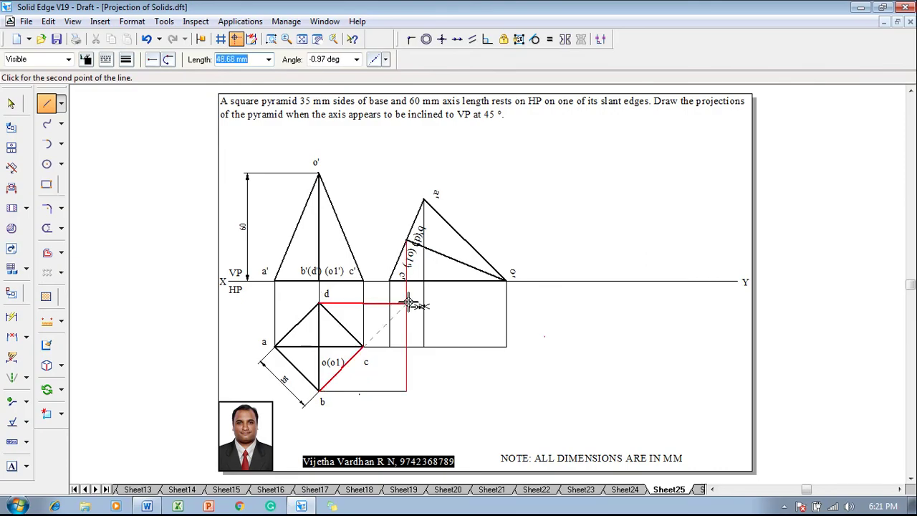
{"action": "key", "text": "Tab"}
{"action": "type", "text": "0"}
{"action": "key", "text": "Tab"}
{"action": "left_click", "coordinate": [407, 302]}
{"action": "right_click", "coordinate": [455, 303]}
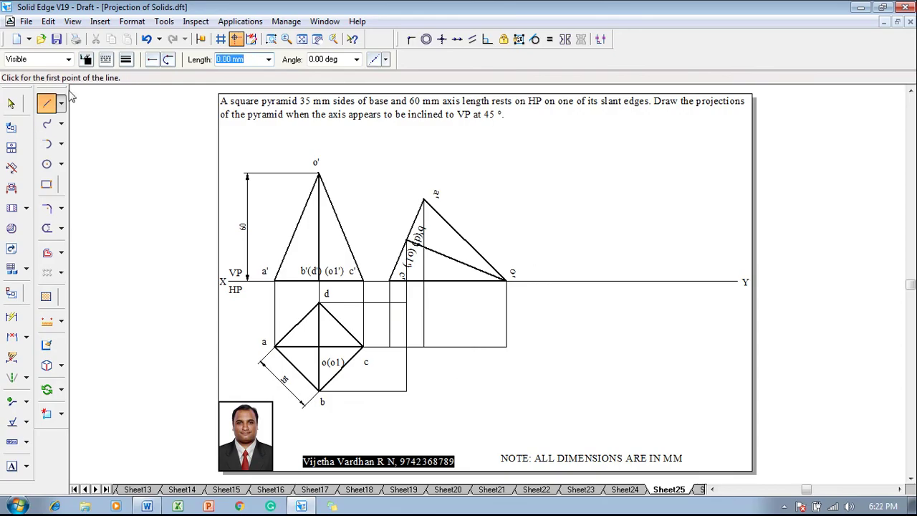
Step: Label the new top view's projector intersections c, b, a, d and o
{"action": "left_click", "coordinate": [11, 467]}
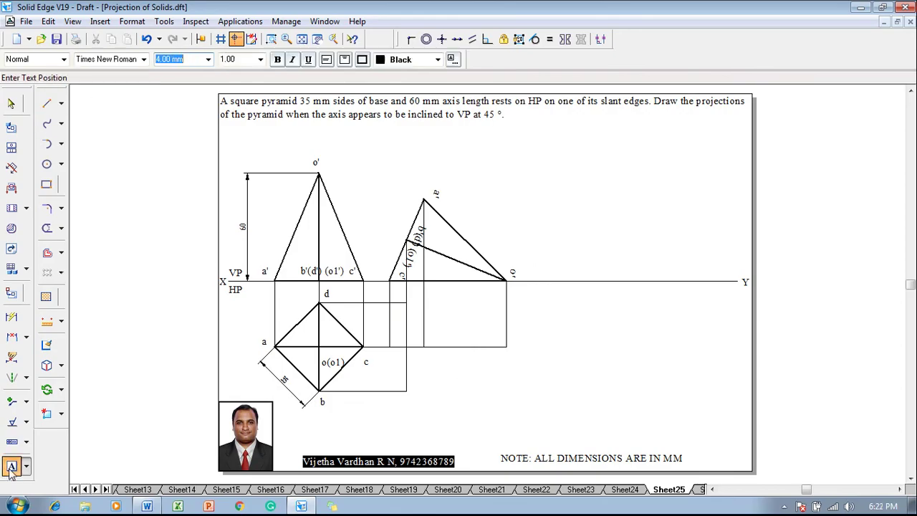
{"action": "left_click", "coordinate": [382, 331]}
{"action": "type", "text": "c"}
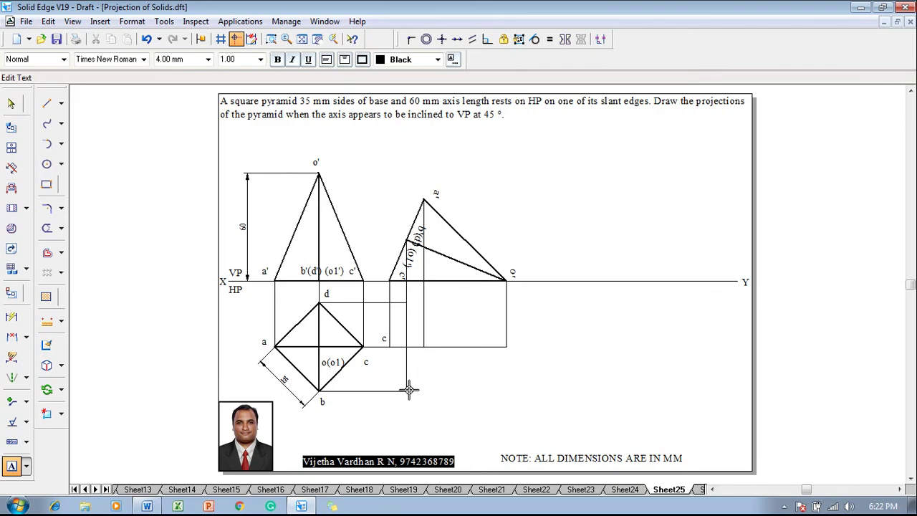
{"action": "left_click", "coordinate": [412, 389]}
{"action": "type", "text": "b"}
{"action": "left_click", "coordinate": [427, 329]}
{"action": "type", "text": "a"}
{"action": "left_click", "coordinate": [408, 288]}
{"action": "type", "text": "d"}
{"action": "left_click", "coordinate": [509, 349]}
{"action": "type", "text": "o"}
{"action": "left_click", "coordinate": [47, 104]}
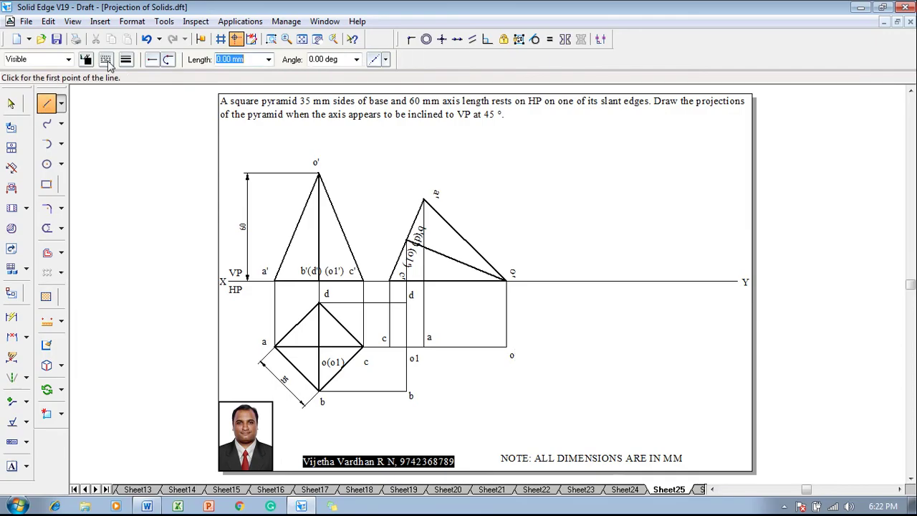
Step: Outline the second top view with continuous lines c–d–o–b–c
{"action": "left_click", "coordinate": [124, 60]}
{"action": "left_click", "coordinate": [124, 60]}
{"action": "left_click", "coordinate": [106, 60]}
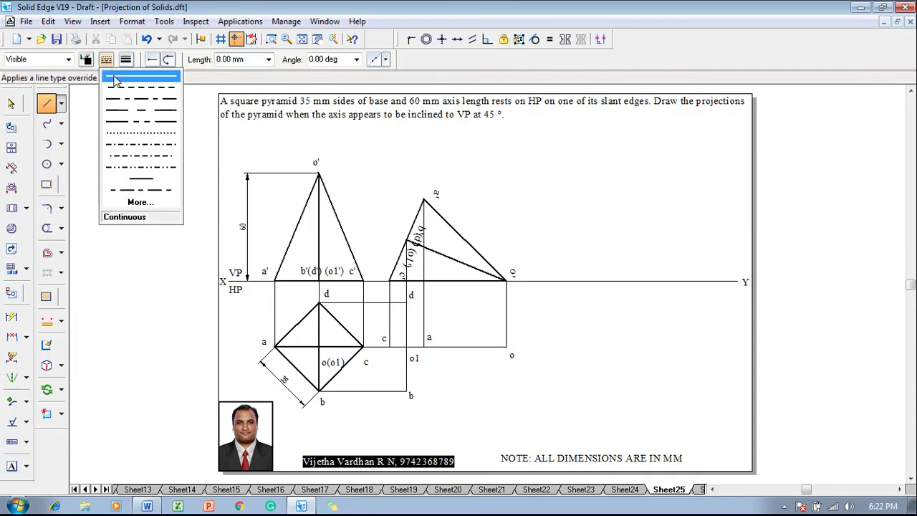
{"action": "left_click", "coordinate": [115, 78]}
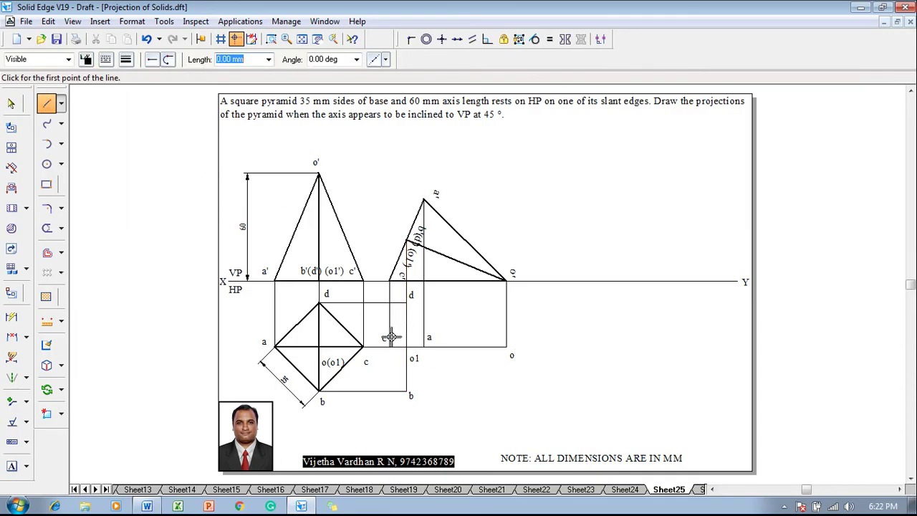
{"action": "left_click", "coordinate": [390, 346]}
{"action": "left_click", "coordinate": [406, 301]}
{"action": "left_click", "coordinate": [507, 347]}
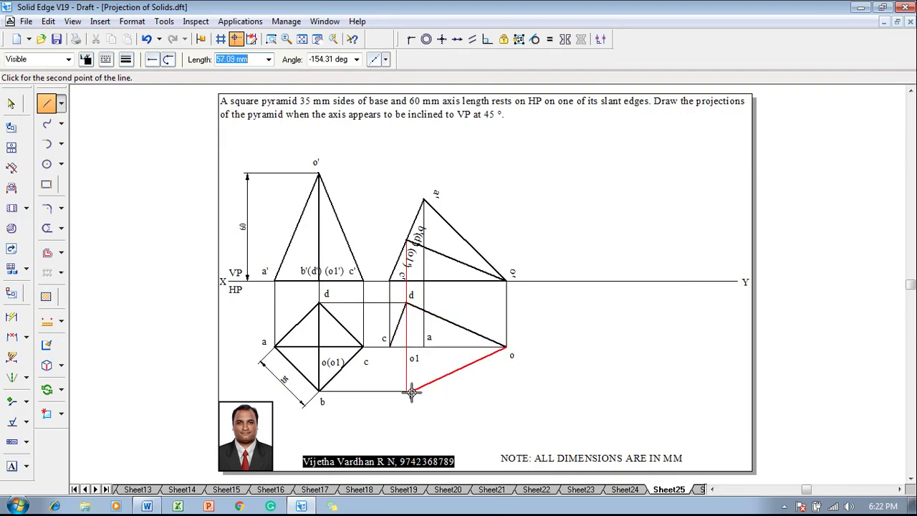
{"action": "left_click", "coordinate": [407, 391]}
{"action": "left_click", "coordinate": [390, 346]}
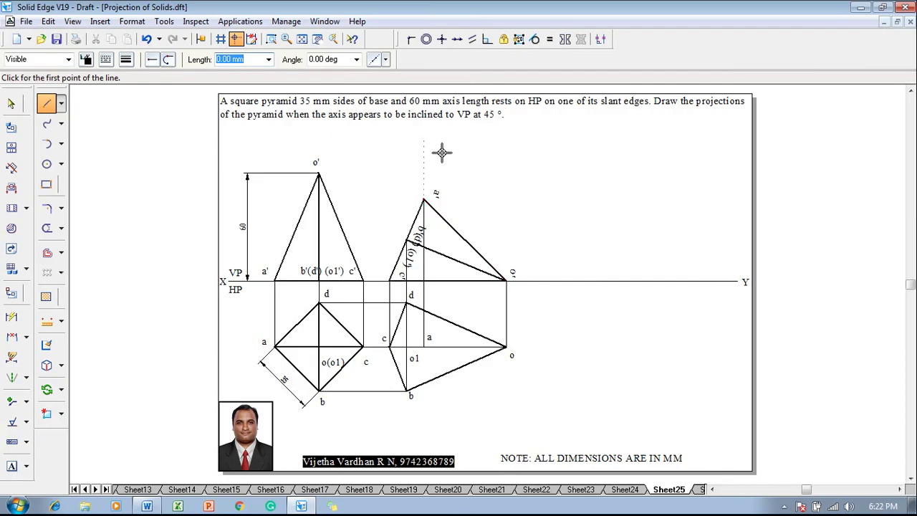
{"action": "key", "text": "Escape"}
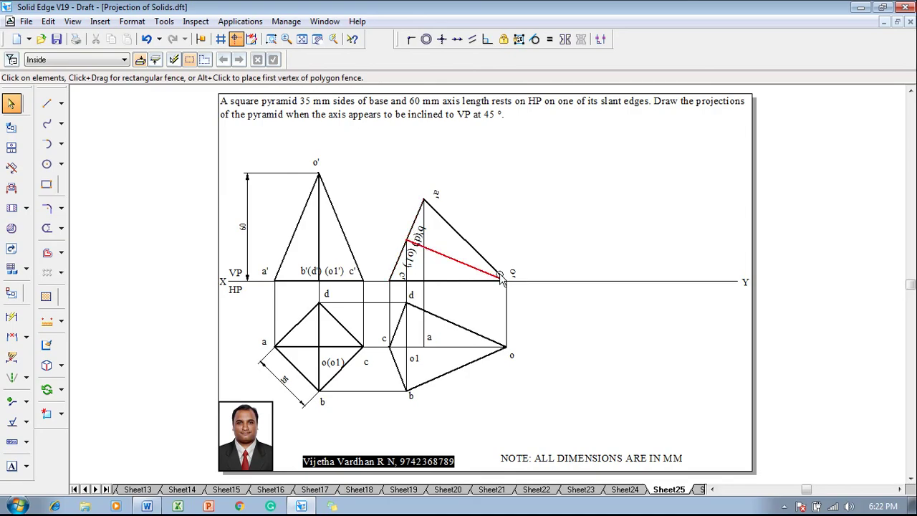
Step: Draw a 0.50 mm edge from o1 to b in the second top view
{"action": "left_click", "coordinate": [47, 103]}
{"action": "left_click", "coordinate": [126, 59]}
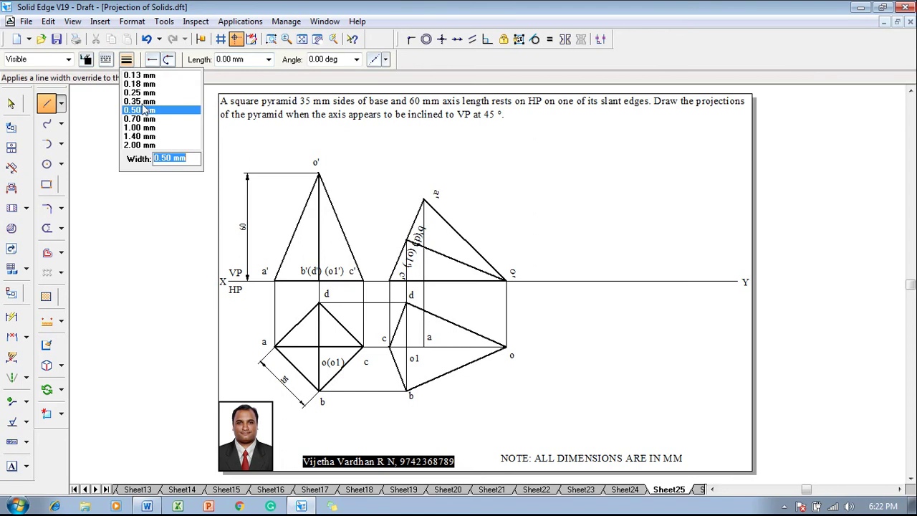
{"action": "left_click", "coordinate": [140, 109]}
{"action": "left_click", "coordinate": [423, 348]}
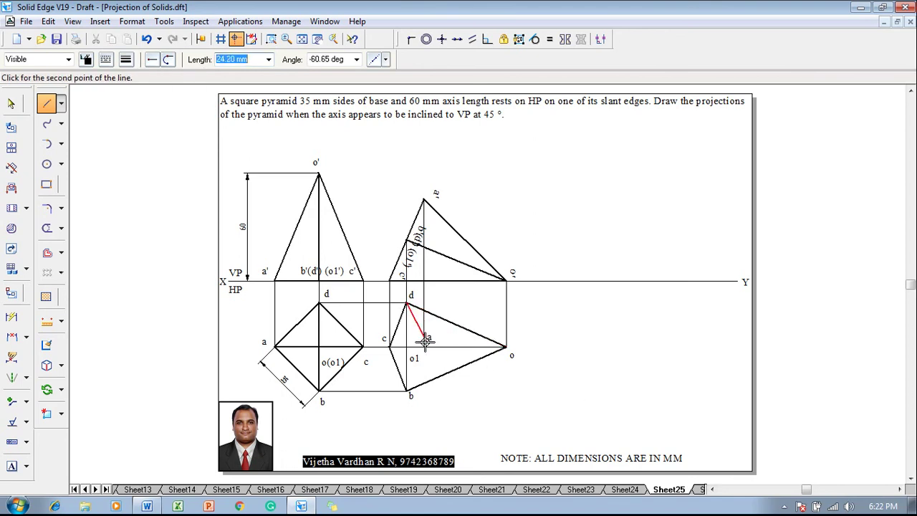
{"action": "left_click", "coordinate": [411, 390]}
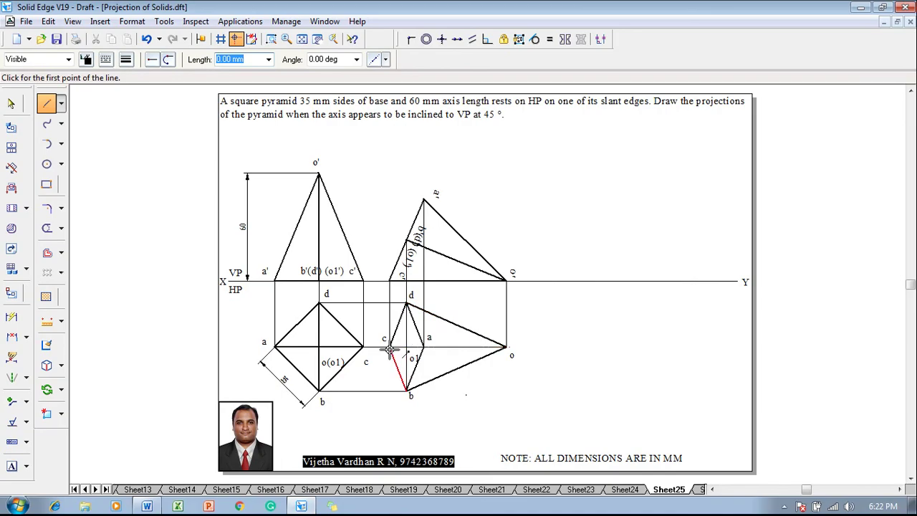
Step: Draw dashed hidden lines from c to apex o and on to a
{"action": "left_click", "coordinate": [105, 63]}
{"action": "left_click", "coordinate": [121, 93]}
{"action": "left_click", "coordinate": [388, 346]}
{"action": "left_click", "coordinate": [506, 347]}
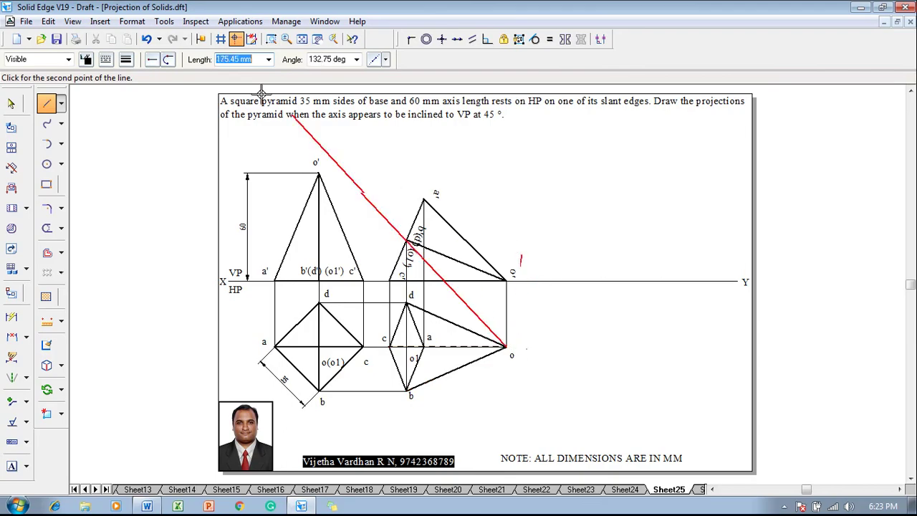
{"action": "left_click", "coordinate": [106, 61]}
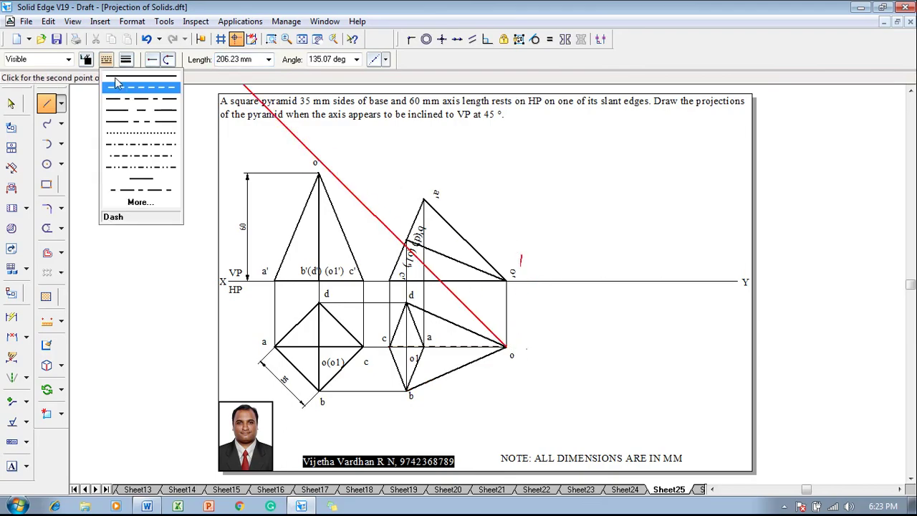
{"action": "left_click", "coordinate": [117, 84]}
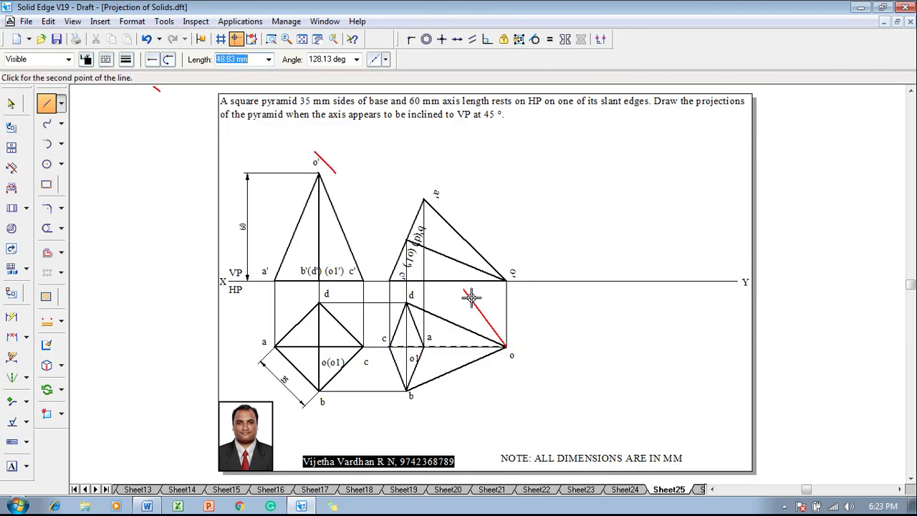
{"action": "left_click", "coordinate": [428, 349]}
{"action": "right_click", "coordinate": [497, 412]}
{"action": "key", "text": "Escape"}
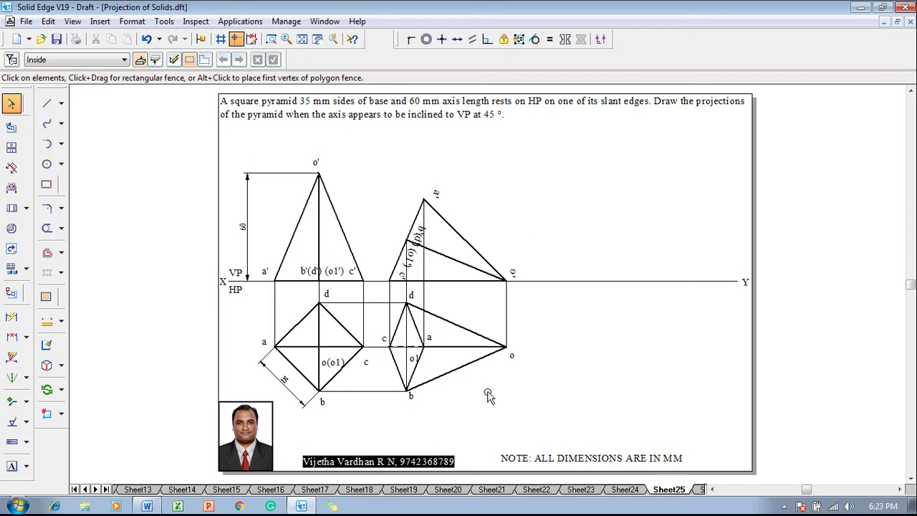
Step: Draw a continuous line from c to o across the second top view
{"action": "left_click", "coordinate": [46, 103]}
{"action": "left_click", "coordinate": [126, 59]}
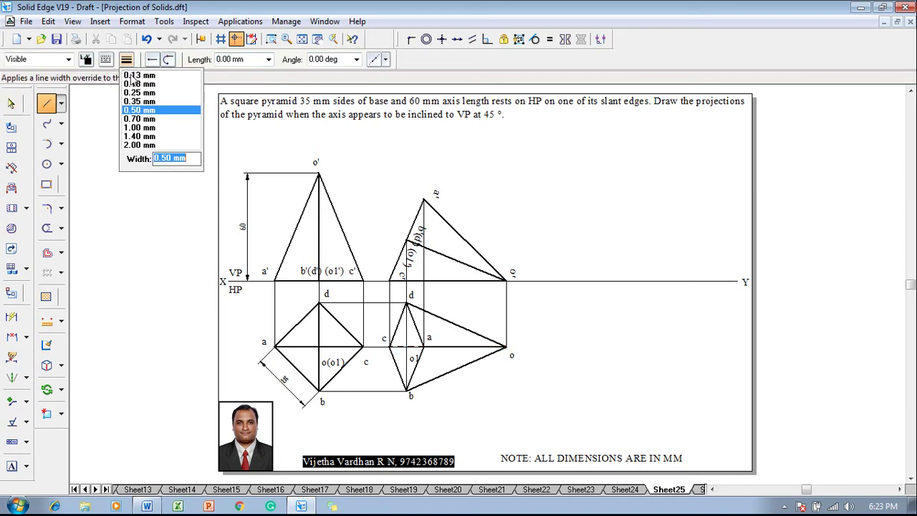
{"action": "left_click", "coordinate": [127, 75]}
{"action": "left_click", "coordinate": [105, 60]}
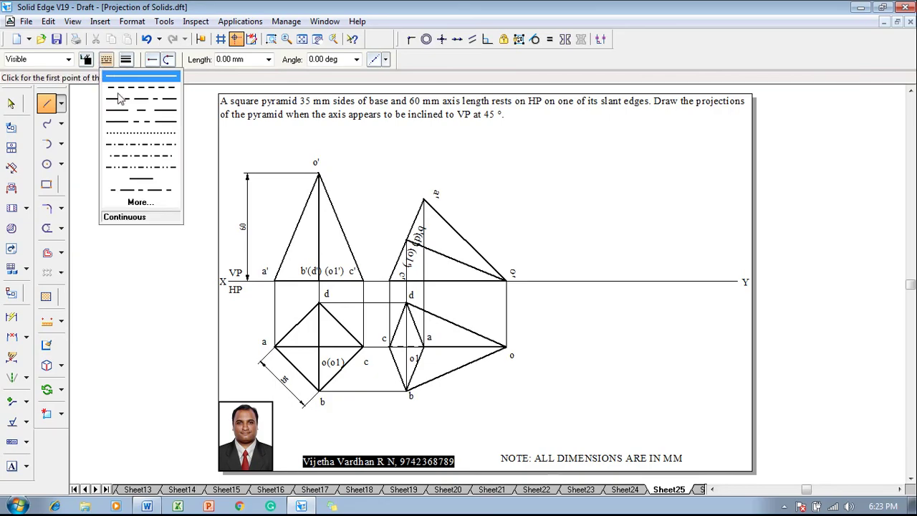
{"action": "left_click", "coordinate": [122, 83]}
{"action": "left_click", "coordinate": [126, 60]}
{"action": "left_click", "coordinate": [129, 78]}
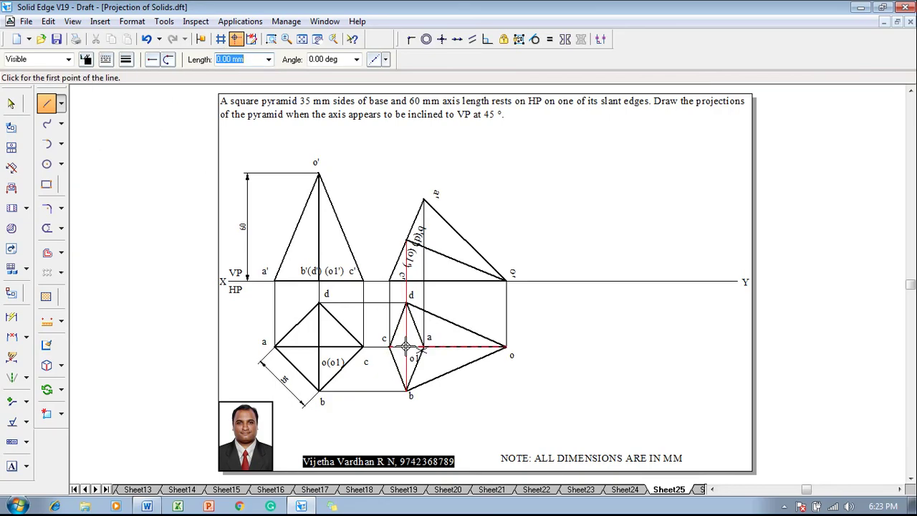
{"action": "left_click", "coordinate": [406, 347]}
{"action": "left_click", "coordinate": [506, 347]}
{"action": "key", "text": "Escape"}
Step: Select the c–o line to check its length of 55.47 mm
{"action": "left_click", "coordinate": [467, 330]}
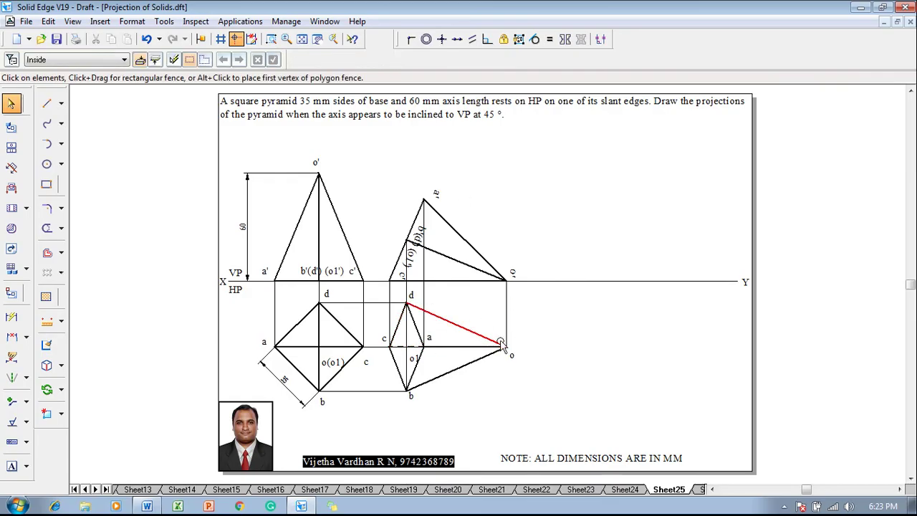
{"action": "left_click", "coordinate": [501, 400]}
{"action": "left_click", "coordinate": [445, 351]}
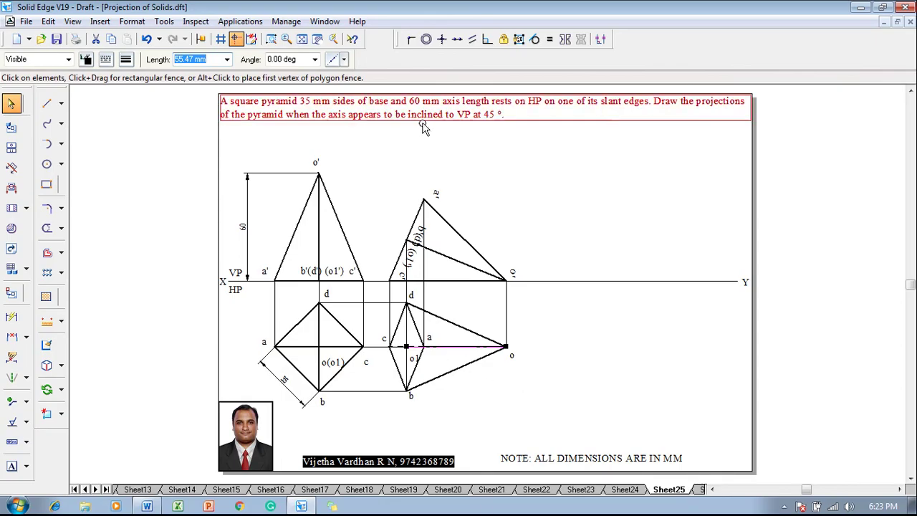
Step: Draw a 0.13 mm diagonal line below XY at the right, running toward the lower left
{"action": "left_click", "coordinate": [46, 103]}
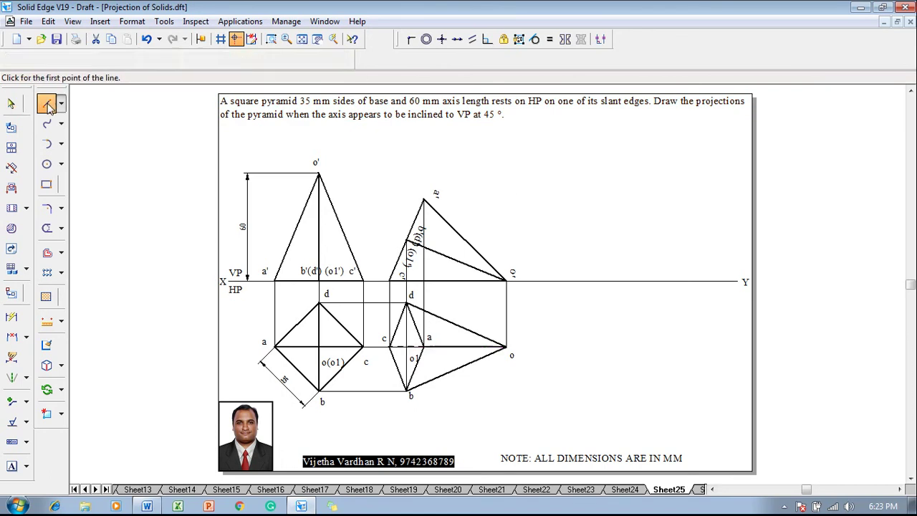
{"action": "left_click", "coordinate": [127, 60]}
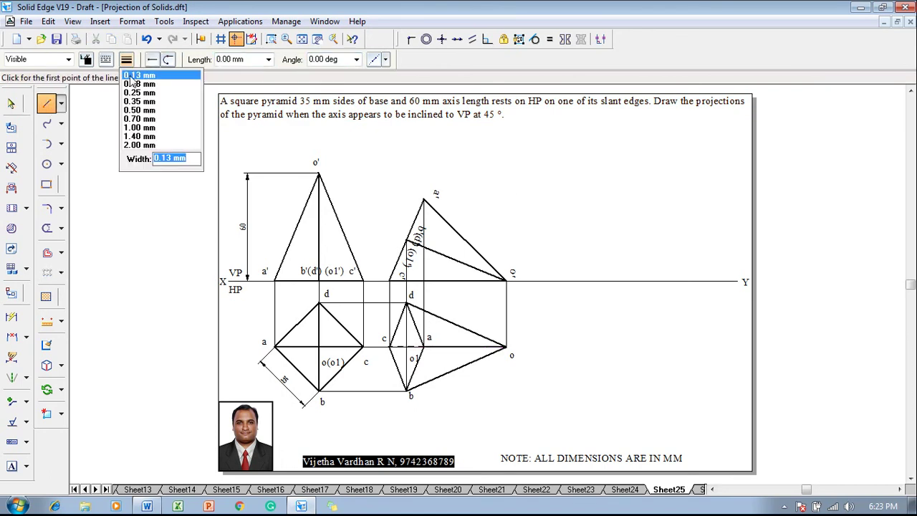
{"action": "left_click", "coordinate": [132, 84]}
{"action": "left_click", "coordinate": [106, 59]}
{"action": "left_click", "coordinate": [121, 80]}
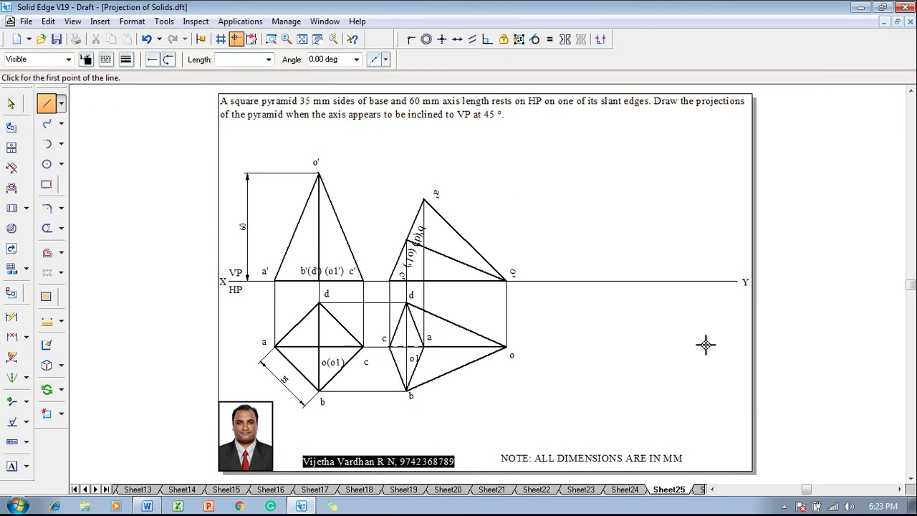
{"action": "left_click", "coordinate": [709, 297]}
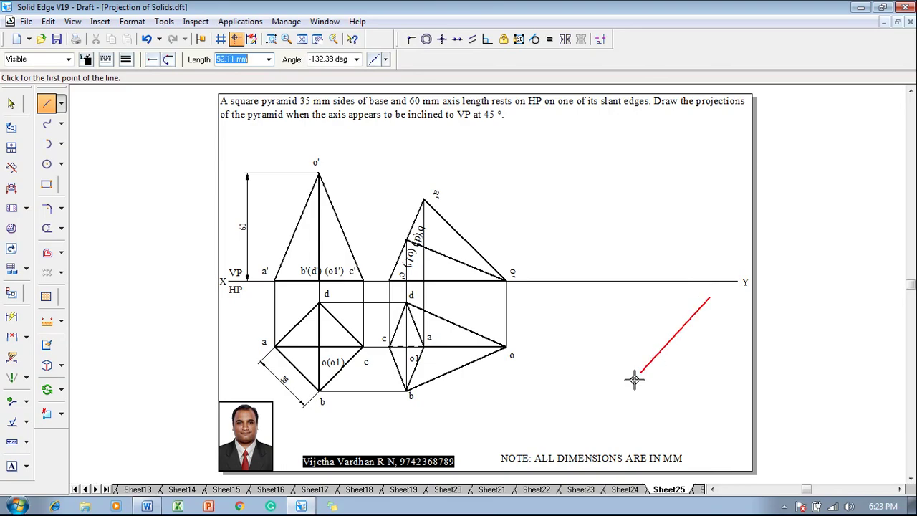
{"action": "left_click", "coordinate": [586, 411]}
{"action": "right_click", "coordinate": [566, 358]}
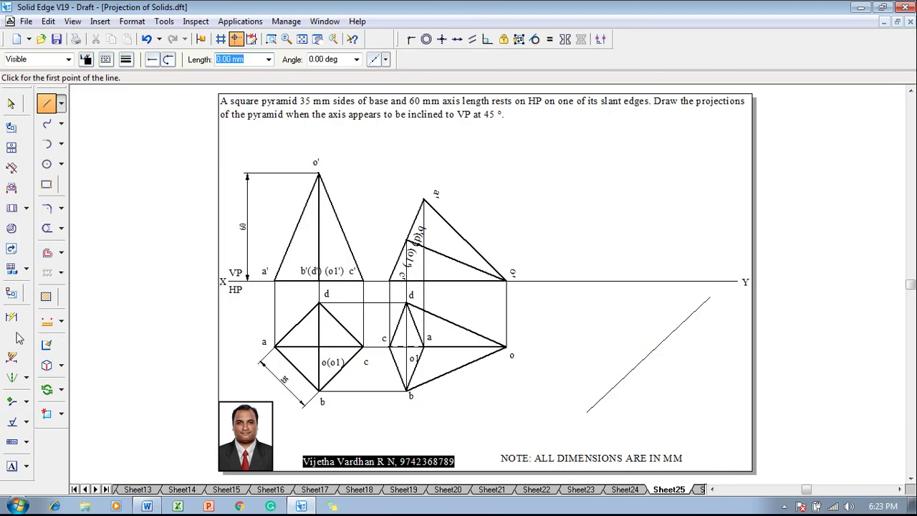
Step: Fix the line at 45° to XY with an angle dimension, then select the second top view
{"action": "left_click", "coordinate": [26, 339]}
{"action": "left_click", "coordinate": [79, 350]}
{"action": "left_click", "coordinate": [695, 309]}
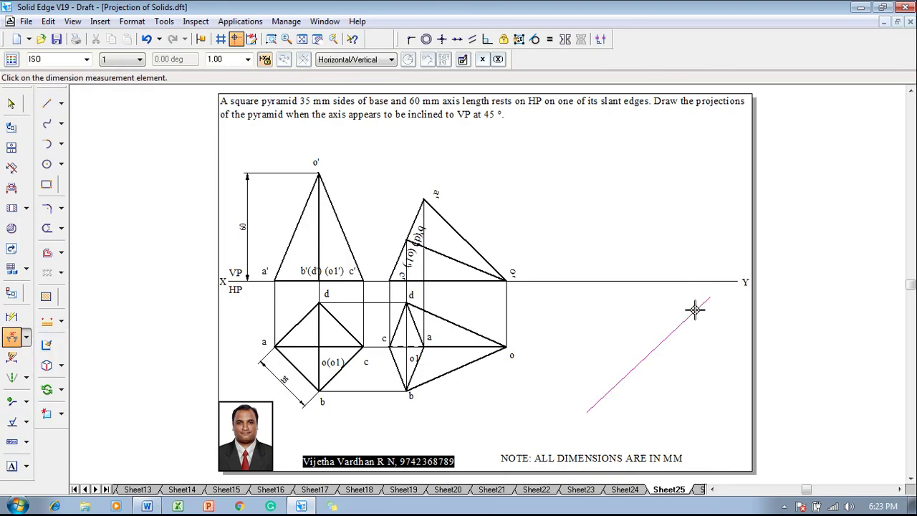
{"action": "left_click", "coordinate": [696, 283]}
{"action": "left_click", "coordinate": [693, 291]}
{"action": "type", "text": "45"}
{"action": "key", "text": "Return"}
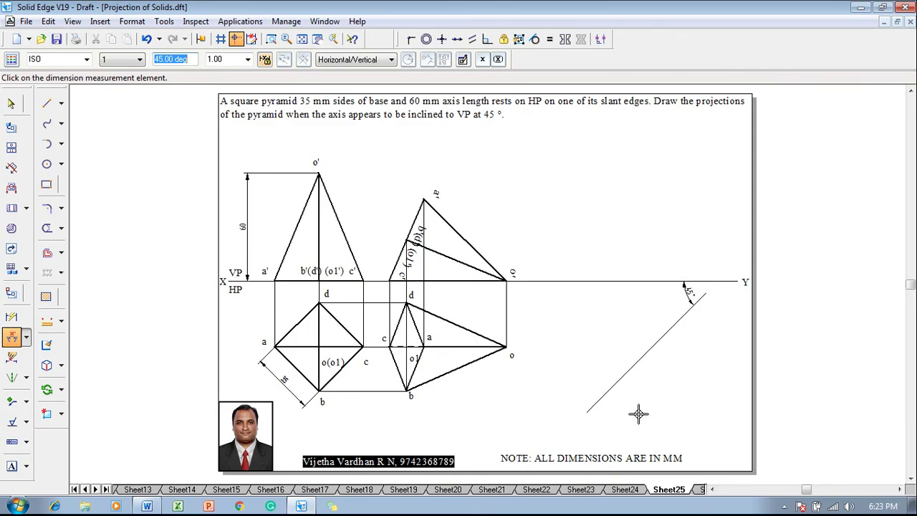
{"action": "key", "text": "Escape"}
{"action": "left_click_drag", "start_coordinate": [511, 406], "coordinate": [378, 293]}
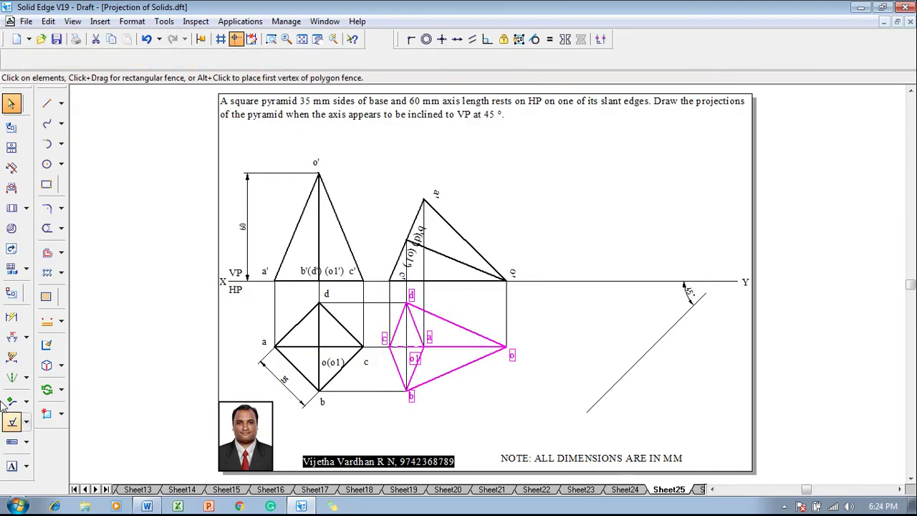
Step: Copy the second top view from centre o1 onto the 45° line at the lower right
{"action": "left_click", "coordinate": [61, 389]}
{"action": "left_click", "coordinate": [86, 391]}
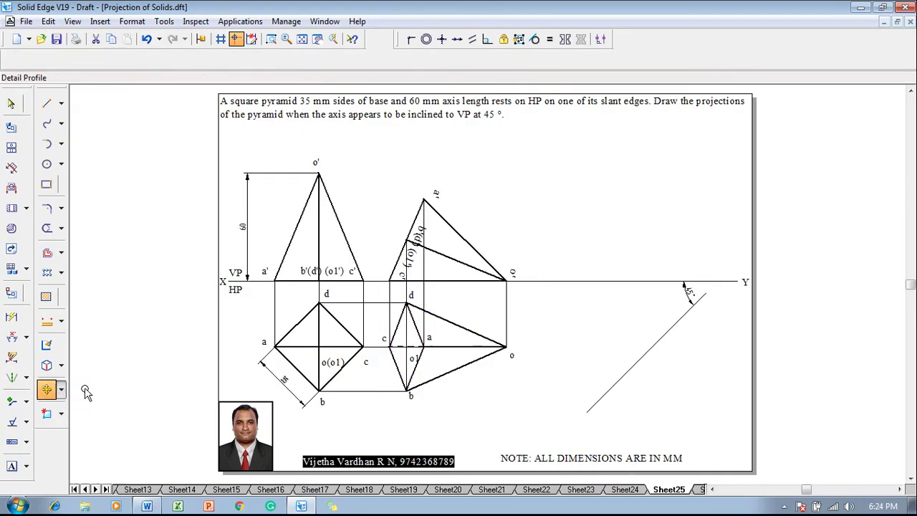
{"action": "left_click", "coordinate": [406, 347]}
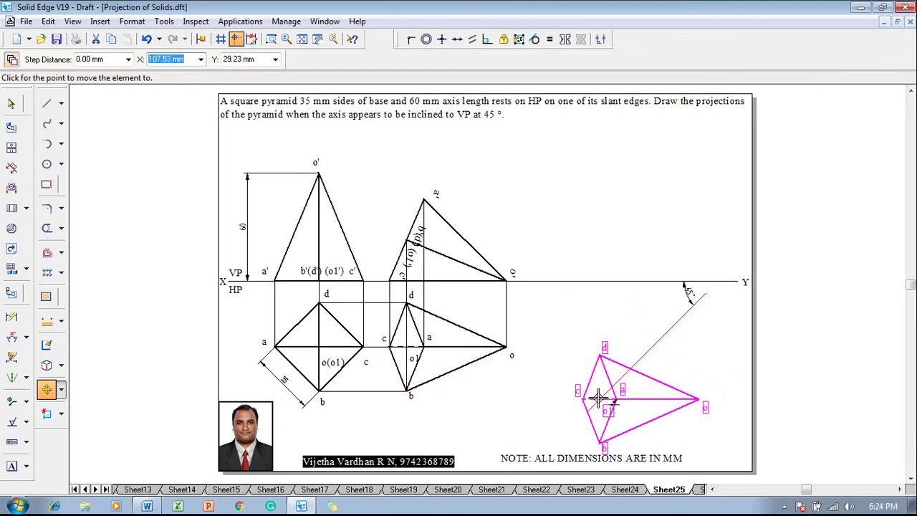
{"action": "left_click", "coordinate": [598, 400]}
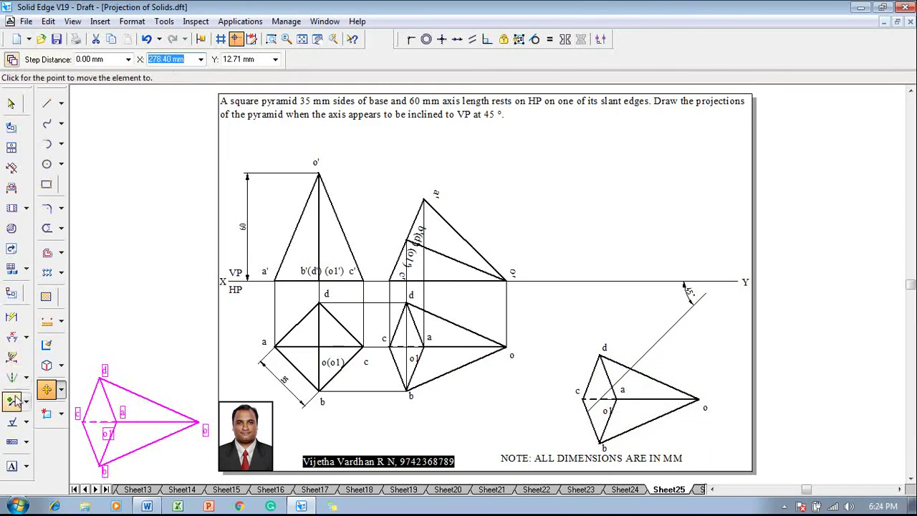
Step: Rotate the copied top view 45° about o1 so apex o lies on the inclined line
{"action": "left_click", "coordinate": [61, 390]}
{"action": "left_click", "coordinate": [94, 404]}
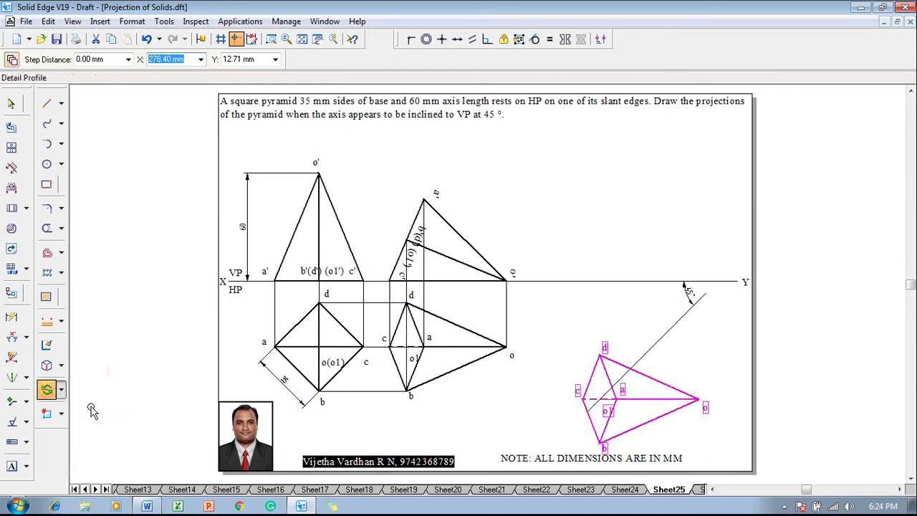
{"action": "left_click", "coordinate": [599, 400]}
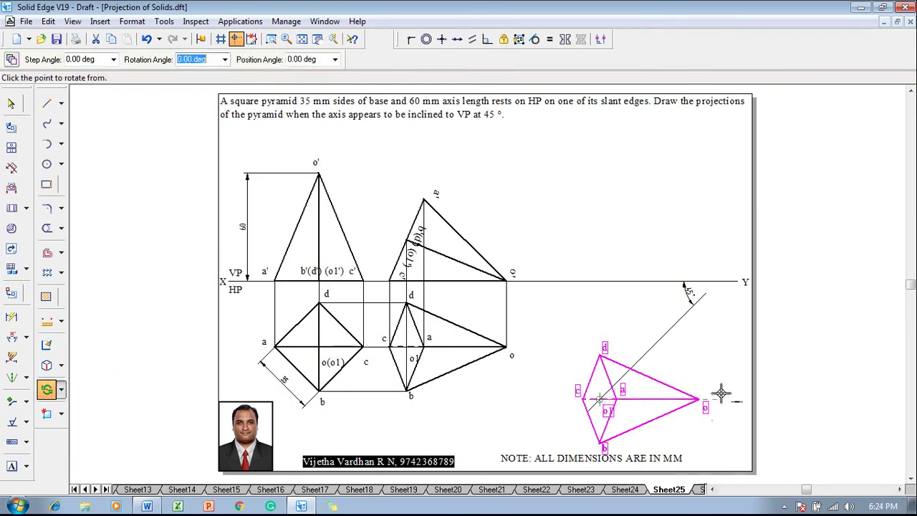
{"action": "left_click", "coordinate": [699, 401]}
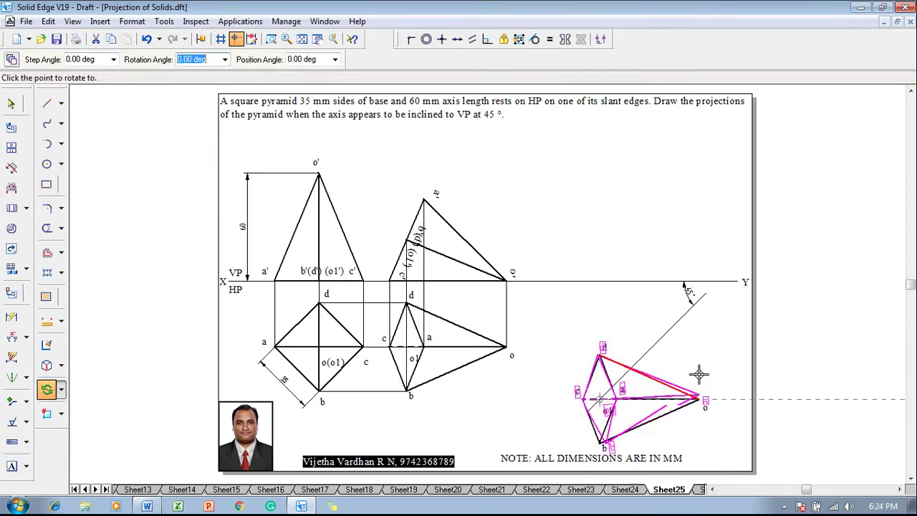
{"action": "left_click", "coordinate": [670, 331]}
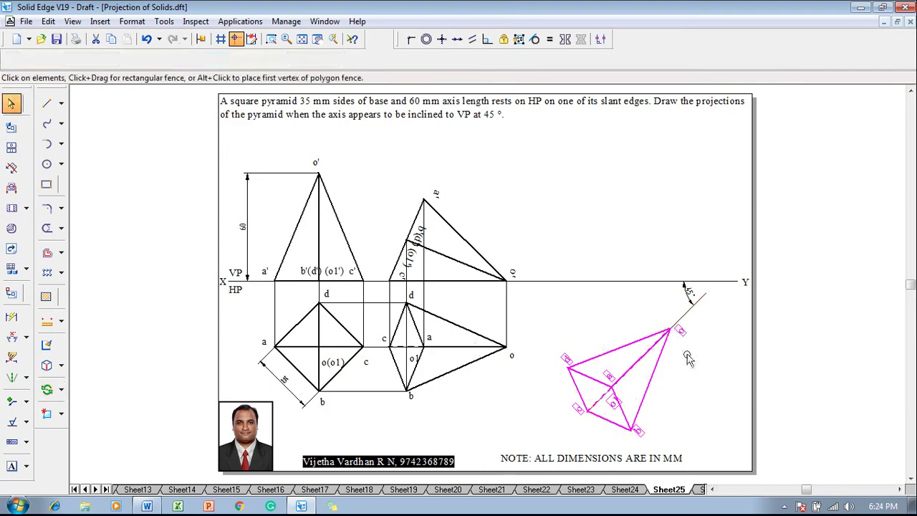
{"action": "left_click", "coordinate": [706, 367]}
{"action": "left_click", "coordinate": [46, 103]}
Step: Run vertical projectors from apex o, vertex b and centre o1, with a horizontal locus at b's height
{"action": "left_click", "coordinate": [127, 60]}
{"action": "left_click", "coordinate": [136, 77]}
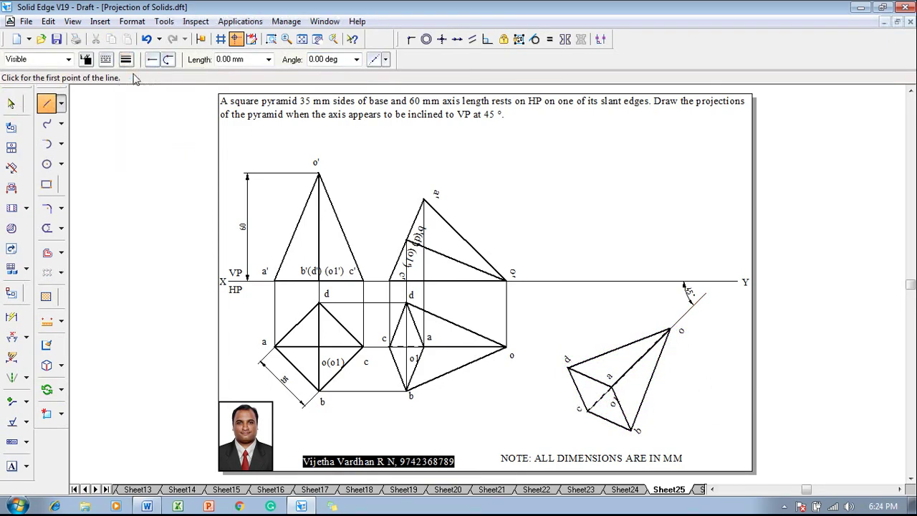
{"action": "left_click", "coordinate": [670, 330]}
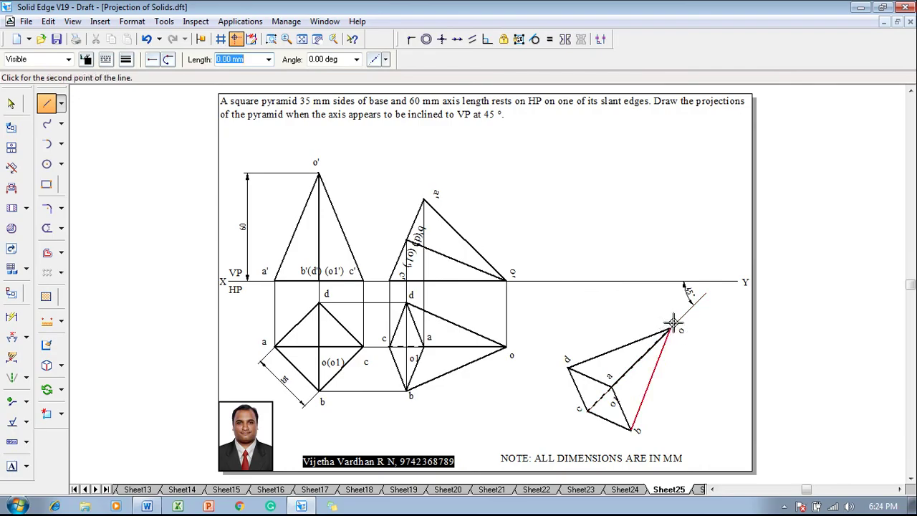
{"action": "left_click", "coordinate": [672, 282]}
{"action": "right_click", "coordinate": [680, 254]}
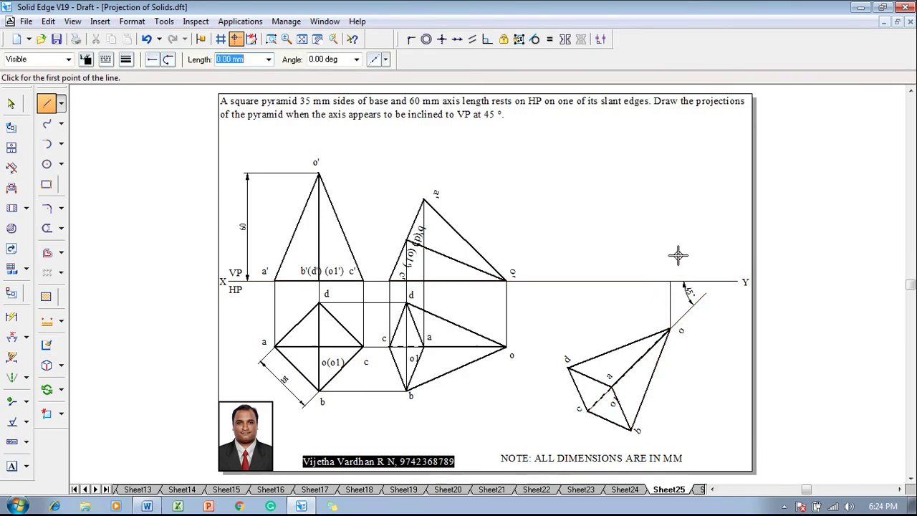
{"action": "left_click", "coordinate": [631, 428]}
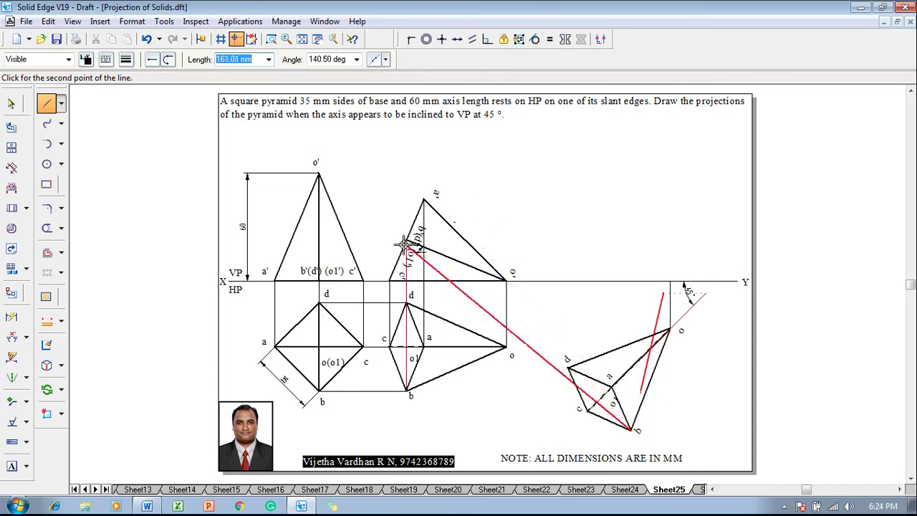
{"action": "left_click", "coordinate": [632, 241]}
{"action": "left_click", "coordinate": [407, 241]}
{"action": "right_click", "coordinate": [553, 318]}
{"action": "left_click", "coordinate": [599, 399]}
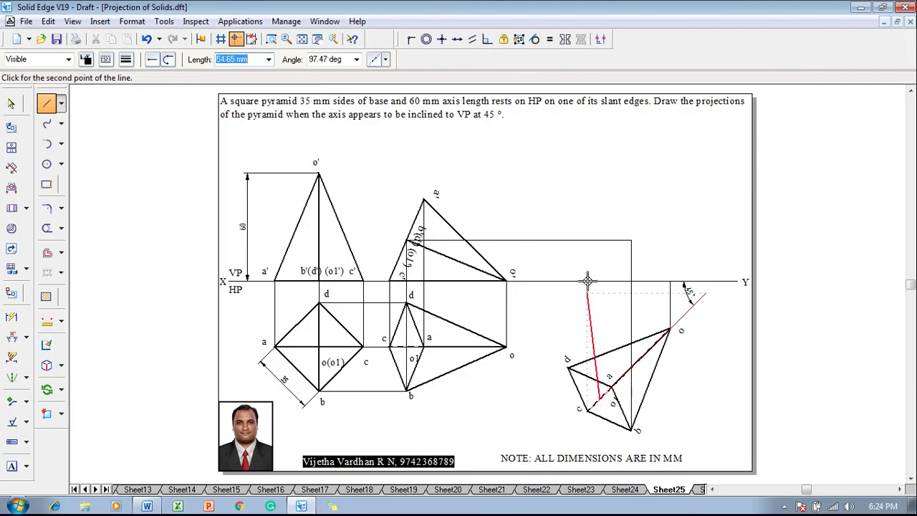
{"action": "left_click", "coordinate": [599, 241]}
{"action": "right_click", "coordinate": [610, 287]}
Step: Run projectors from corners d, a and c to their height lines, with a horizontal back to a'
{"action": "left_click", "coordinate": [568, 367]}
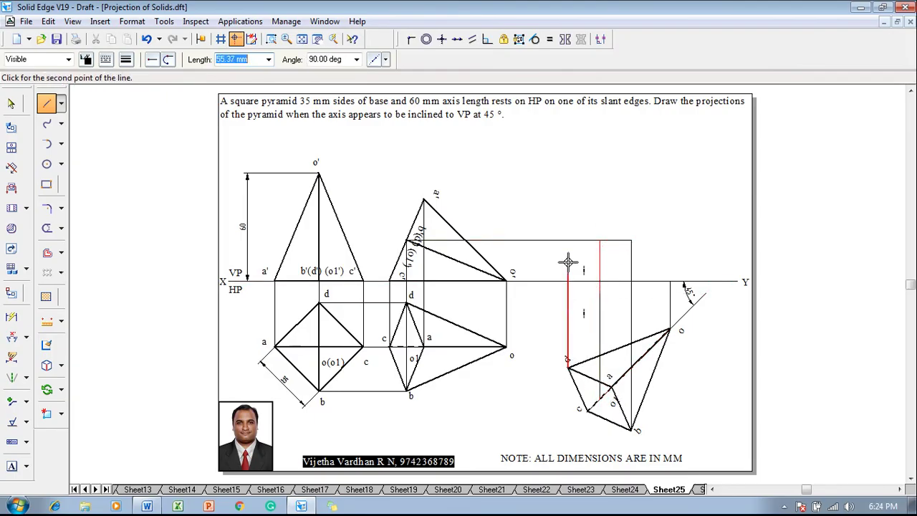
{"action": "left_click", "coordinate": [568, 241]}
{"action": "right_click", "coordinate": [602, 374]}
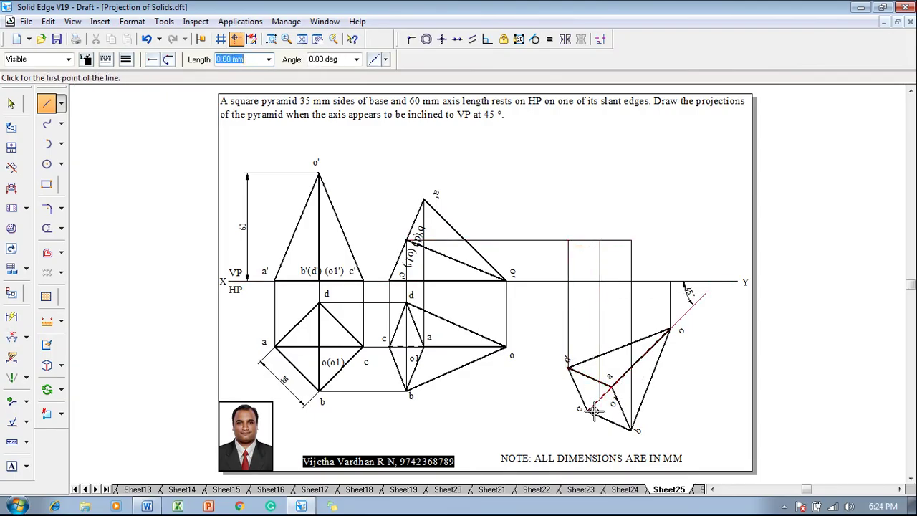
{"action": "left_click", "coordinate": [611, 387]}
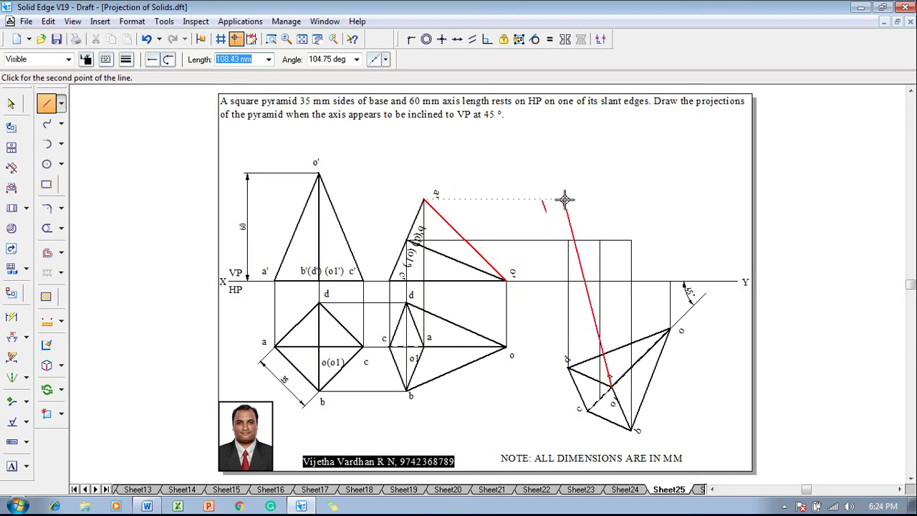
{"action": "left_click", "coordinate": [611, 201]}
{"action": "left_click", "coordinate": [424, 199]}
{"action": "right_click", "coordinate": [487, 236]}
{"action": "left_click", "coordinate": [587, 410]}
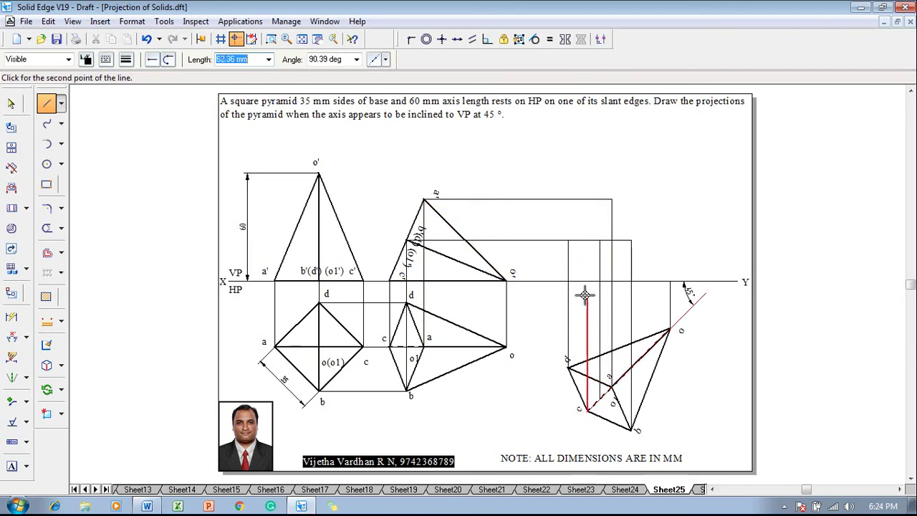
{"action": "left_click", "coordinate": [587, 282]}
{"action": "right_click", "coordinate": [676, 255]}
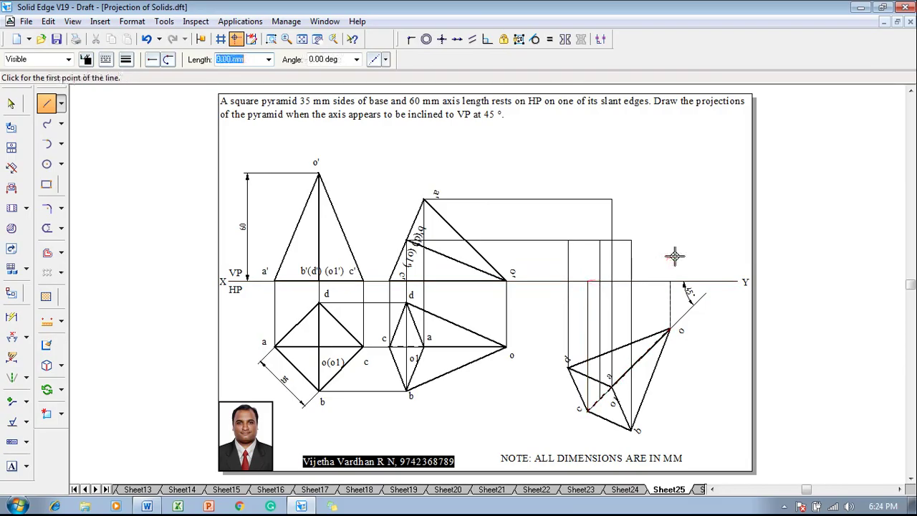
Step: Place text labels such as a' and d' at the final front view's projector intersections
{"action": "left_click", "coordinate": [12, 465]}
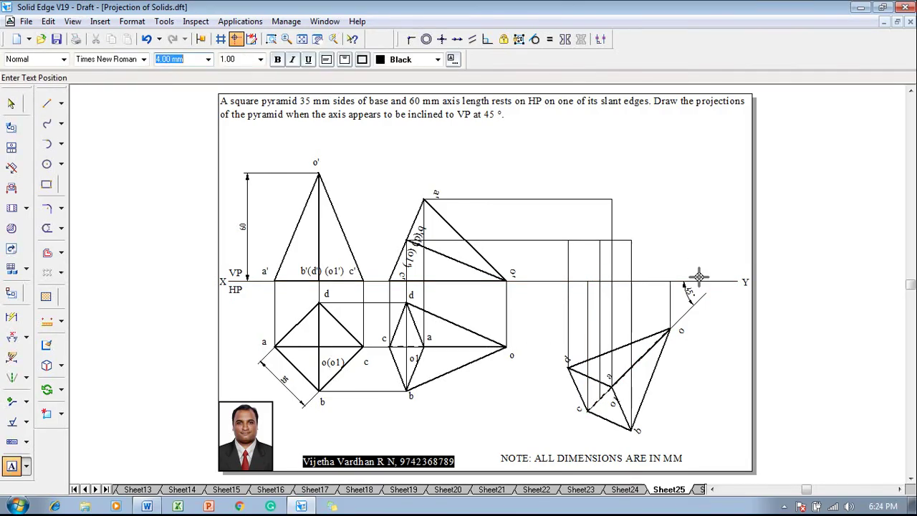
{"action": "left_click", "coordinate": [637, 233]}
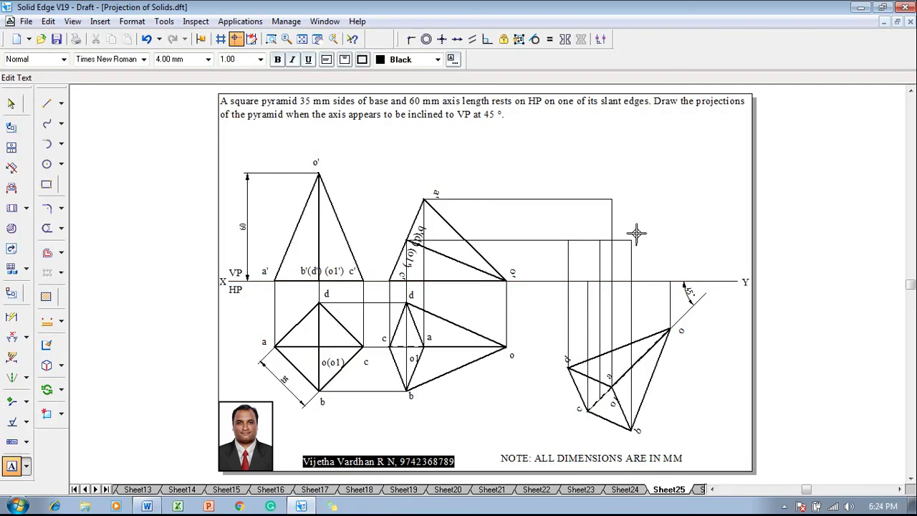
{"action": "type", "text": "a'"}
{"action": "left_click", "coordinate": [606, 179]}
{"action": "left_click", "coordinate": [563, 226]}
{"action": "type", "text": "d'"}
{"action": "key", "text": "Escape"}
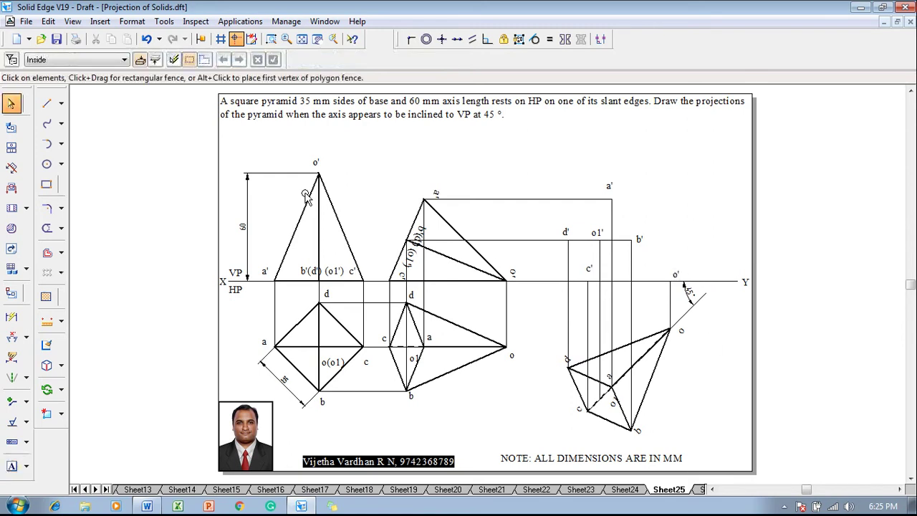
Step: Draw 0.50 mm continuous edges joining o', a', d', c' and back to o'
{"action": "left_click", "coordinate": [46, 104]}
{"action": "left_click", "coordinate": [126, 60]}
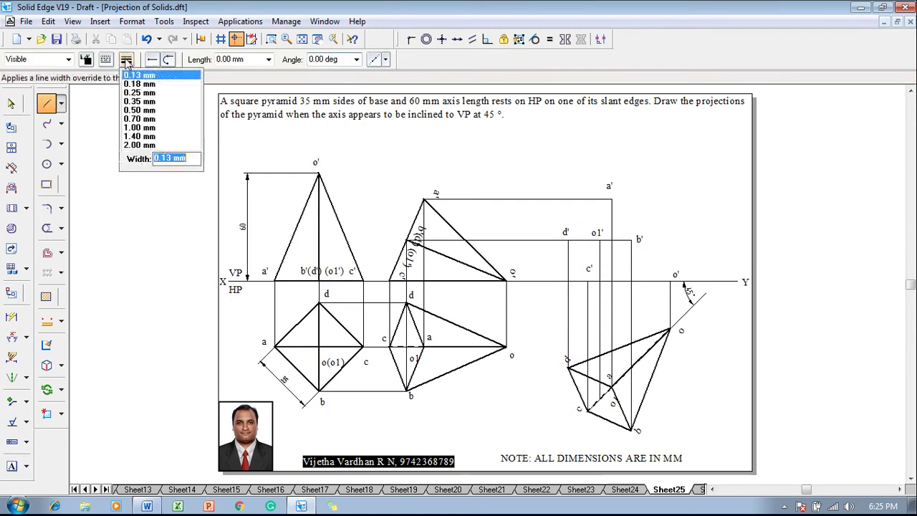
{"action": "left_click", "coordinate": [133, 112]}
{"action": "left_click", "coordinate": [105, 59]}
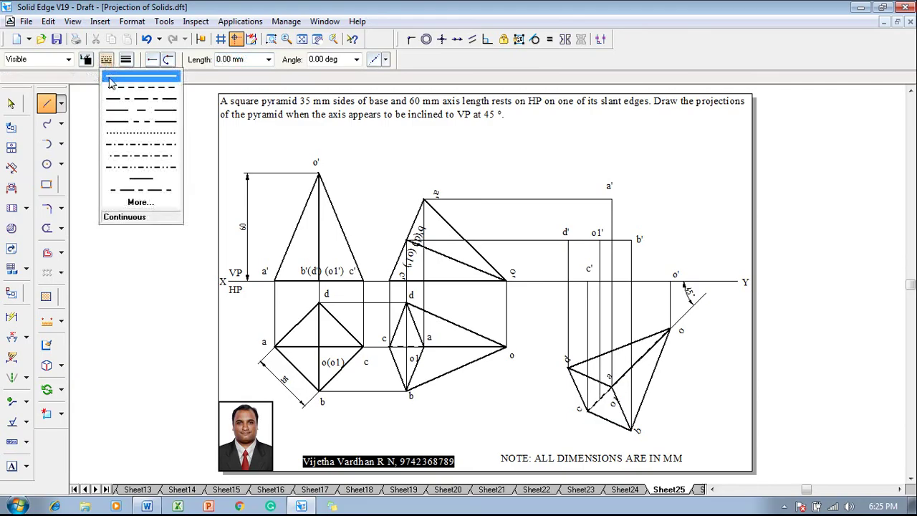
{"action": "left_click", "coordinate": [111, 80]}
{"action": "left_click", "coordinate": [670, 329]}
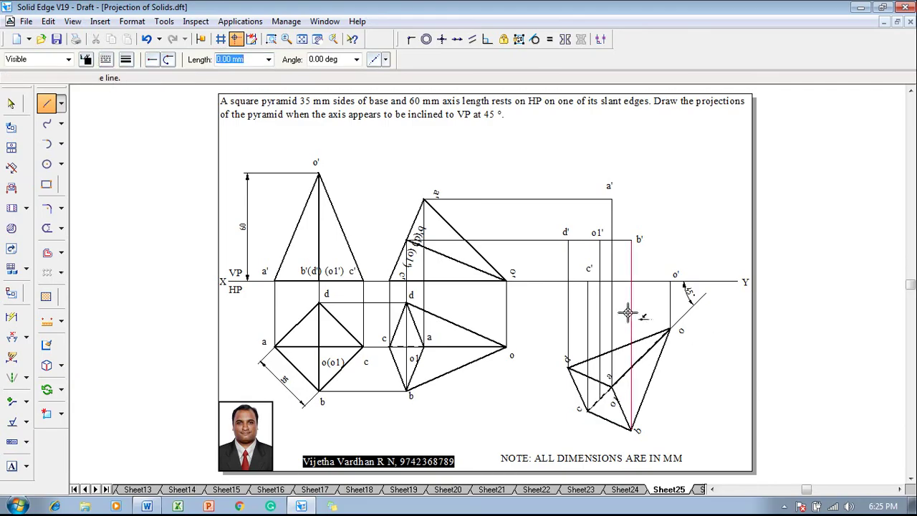
{"action": "left_click", "coordinate": [672, 281]}
{"action": "left_click", "coordinate": [611, 199]}
{"action": "left_click", "coordinate": [569, 242]}
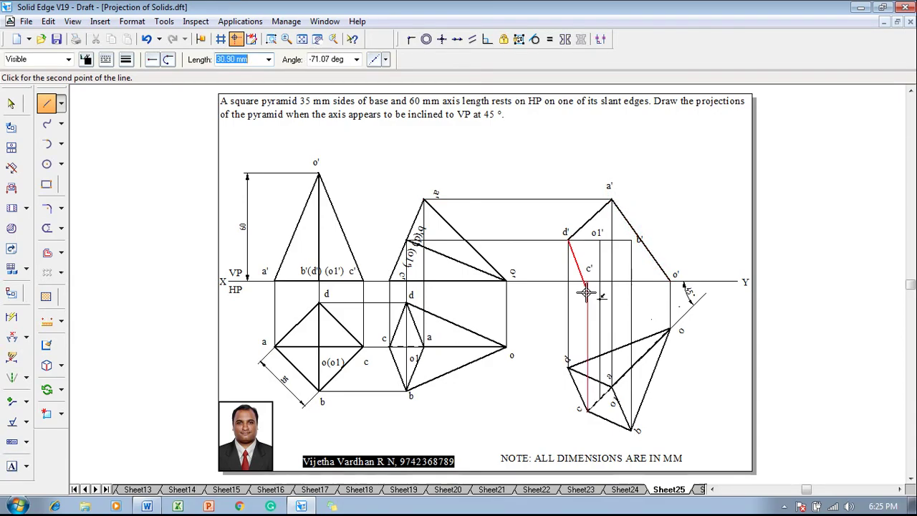
{"action": "left_click", "coordinate": [588, 281]}
{"action": "left_click", "coordinate": [672, 281]}
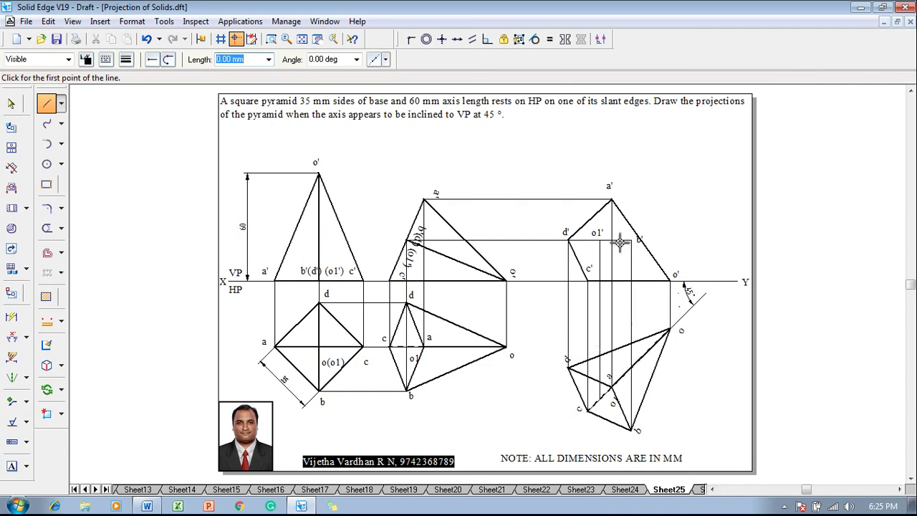
Step: Draw the remaining thick edges from c' to b' and b' to a'
{"action": "left_click", "coordinate": [587, 281]}
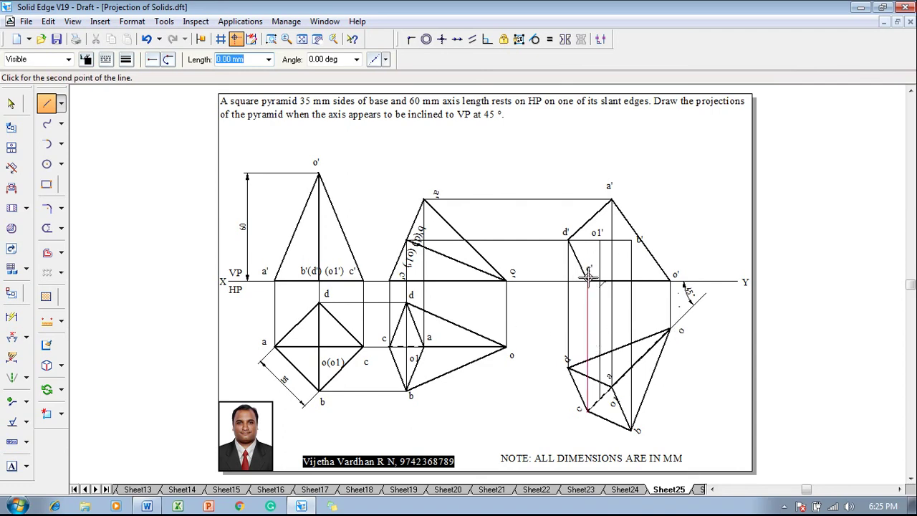
{"action": "left_click", "coordinate": [635, 240]}
{"action": "left_click", "coordinate": [612, 199]}
{"action": "right_click", "coordinate": [662, 205]}
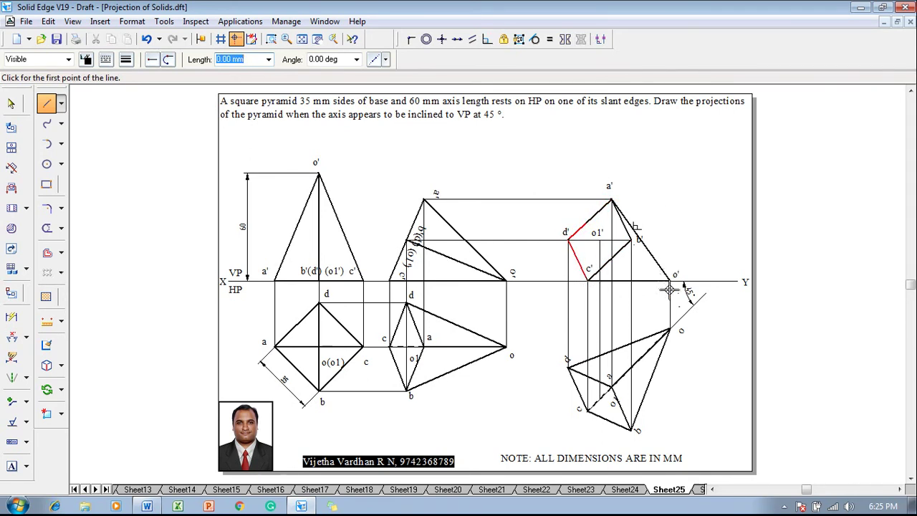
Step: Draw the dashed hidden edge d'–o' and the continuous visible edge o'–b' at 0.50 mm
{"action": "left_click", "coordinate": [105, 59]}
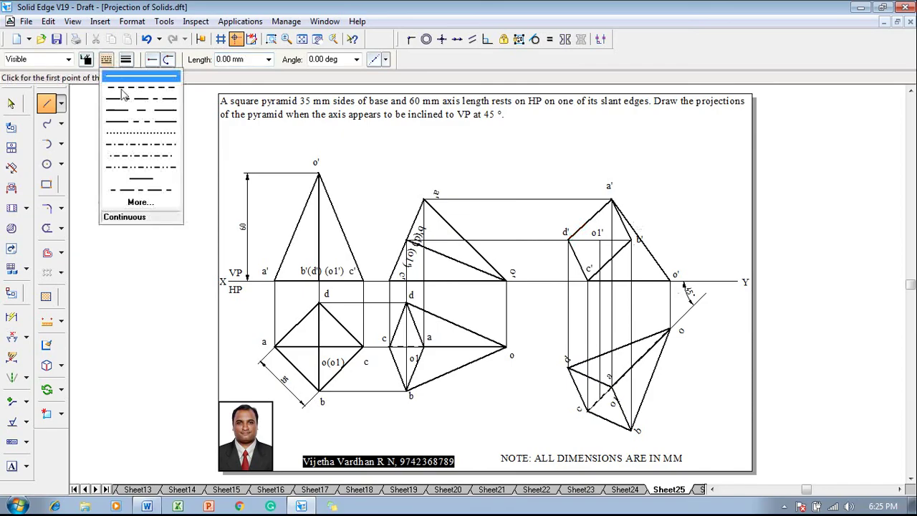
{"action": "left_click", "coordinate": [118, 85]}
{"action": "left_click", "coordinate": [128, 62]}
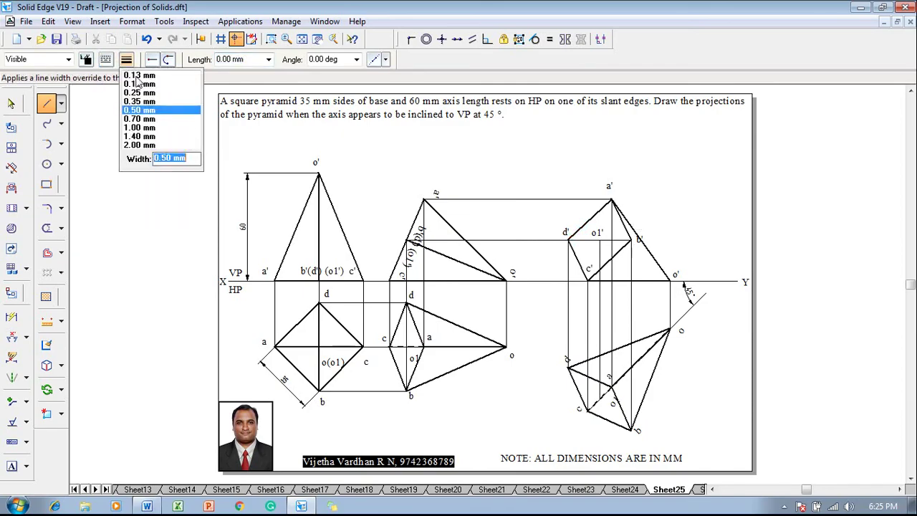
{"action": "left_click", "coordinate": [140, 111]}
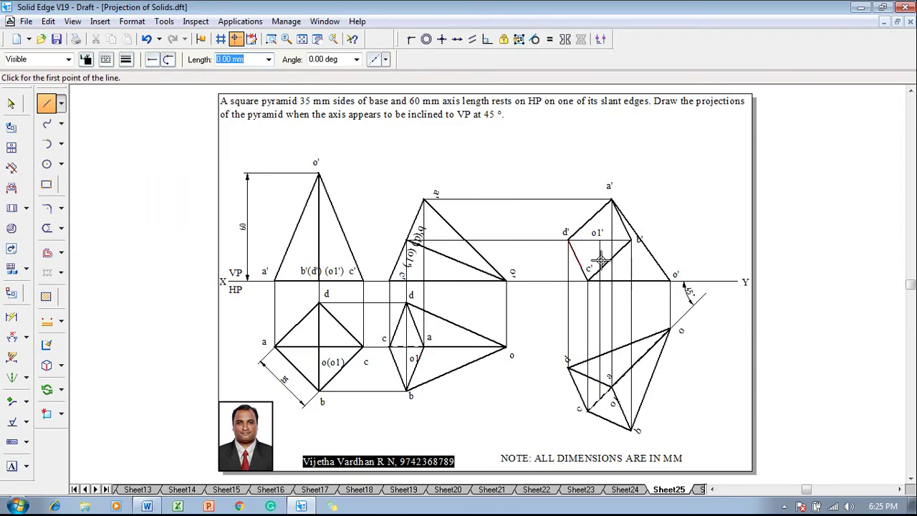
{"action": "left_click", "coordinate": [566, 239]}
{"action": "left_click", "coordinate": [105, 59]}
{"action": "left_click", "coordinate": [126, 91]}
{"action": "left_click", "coordinate": [669, 281]}
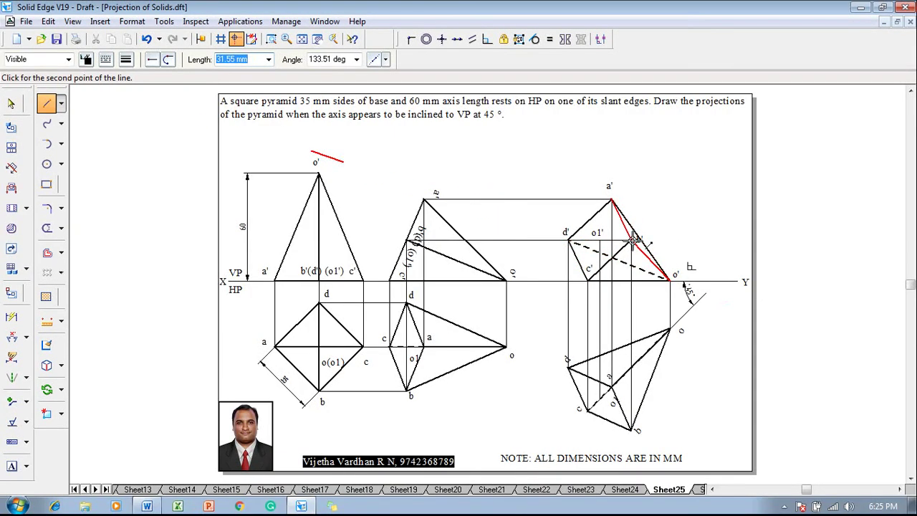
{"action": "left_click", "coordinate": [105, 59]}
{"action": "left_click", "coordinate": [120, 77]}
{"action": "left_click", "coordinate": [630, 241]}
{"action": "key", "text": "Escape"}
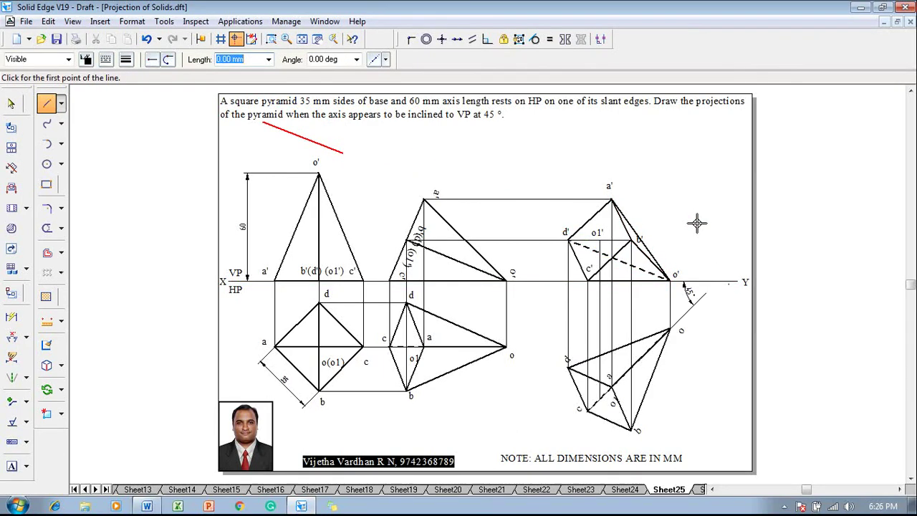
Step: Draw the axis from o1' to o' as a thinner dashed line
{"action": "left_click", "coordinate": [105, 59]}
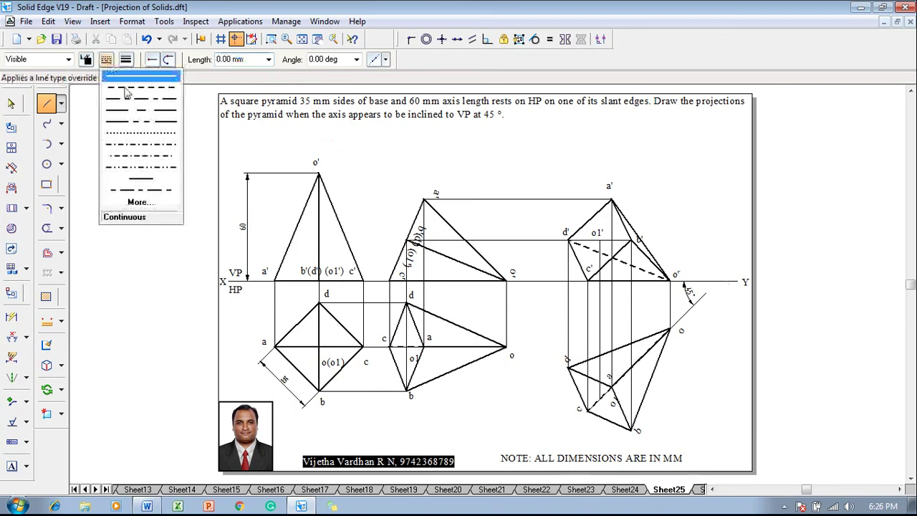
{"action": "left_click", "coordinate": [126, 101]}
{"action": "left_click", "coordinate": [125, 59]}
{"action": "left_click", "coordinate": [136, 86]}
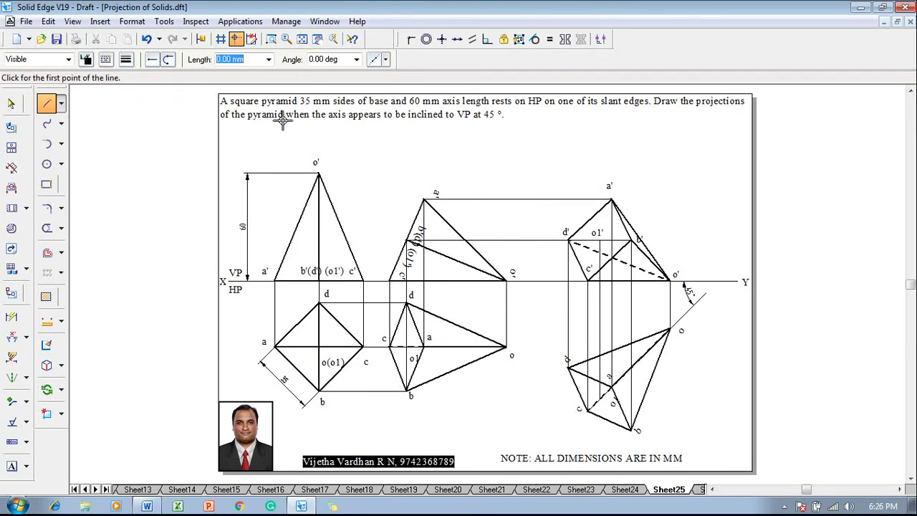
{"action": "left_click", "coordinate": [601, 242]}
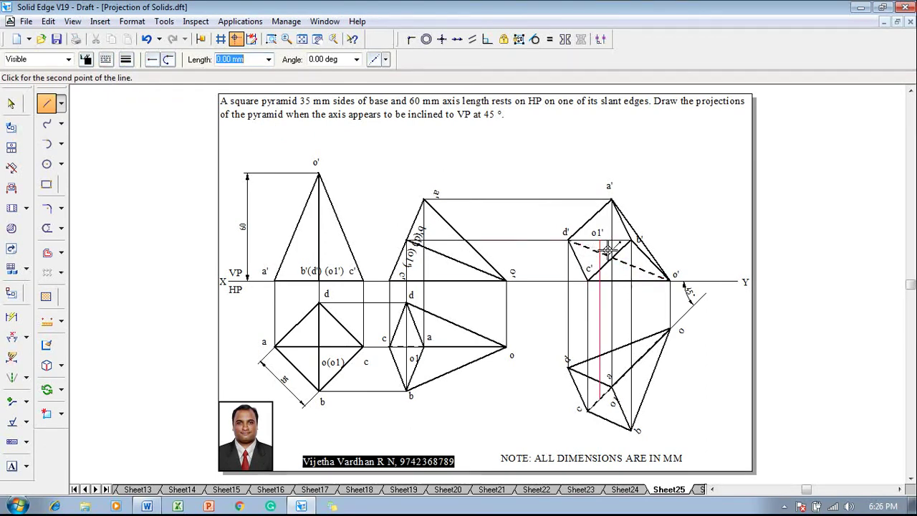
{"action": "left_click", "coordinate": [671, 276]}
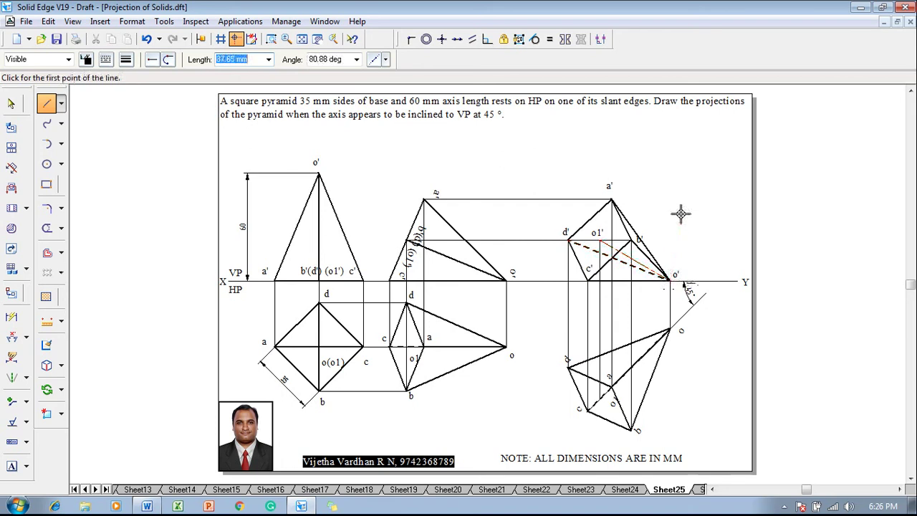